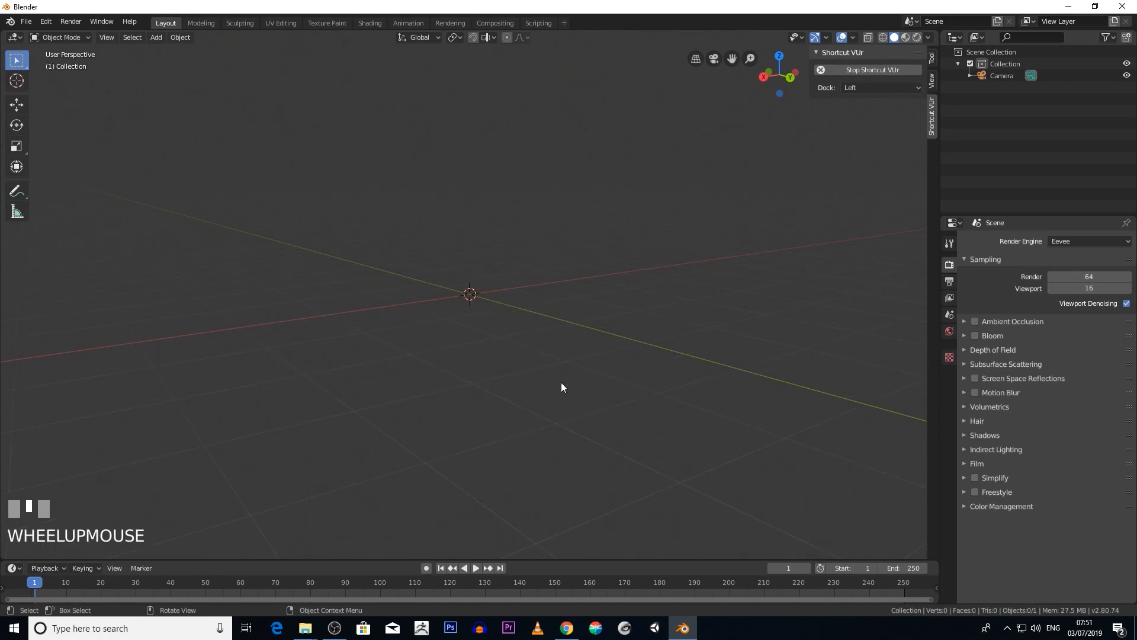
scroll(624, 383, "down", 1)
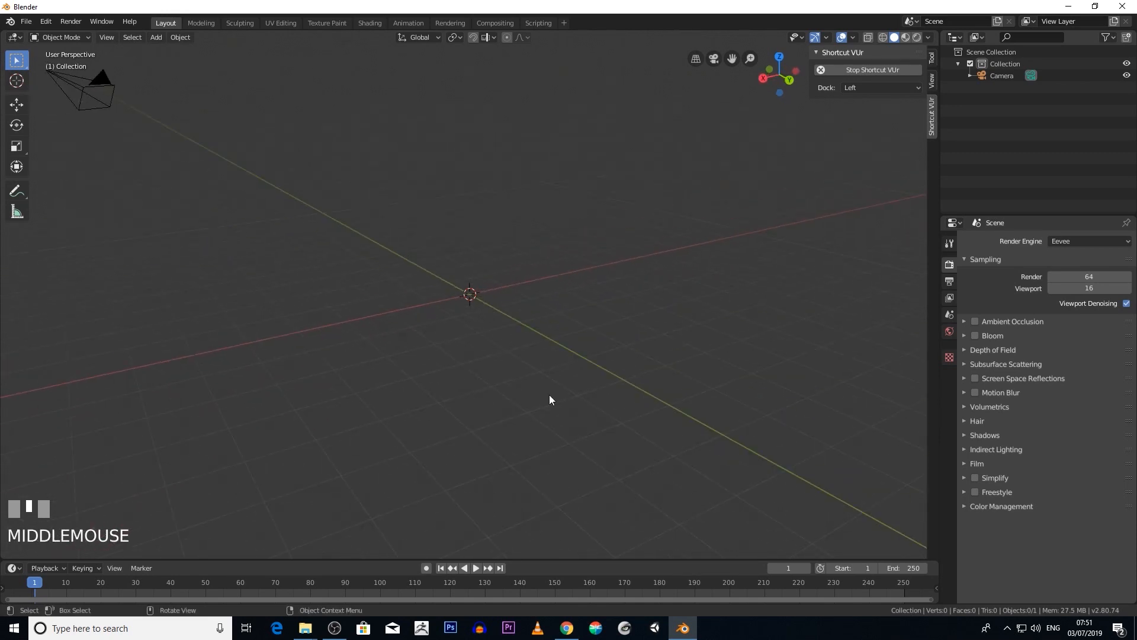
scroll(549, 395, "down", 4)
scroll(432, 414, "up", 1)
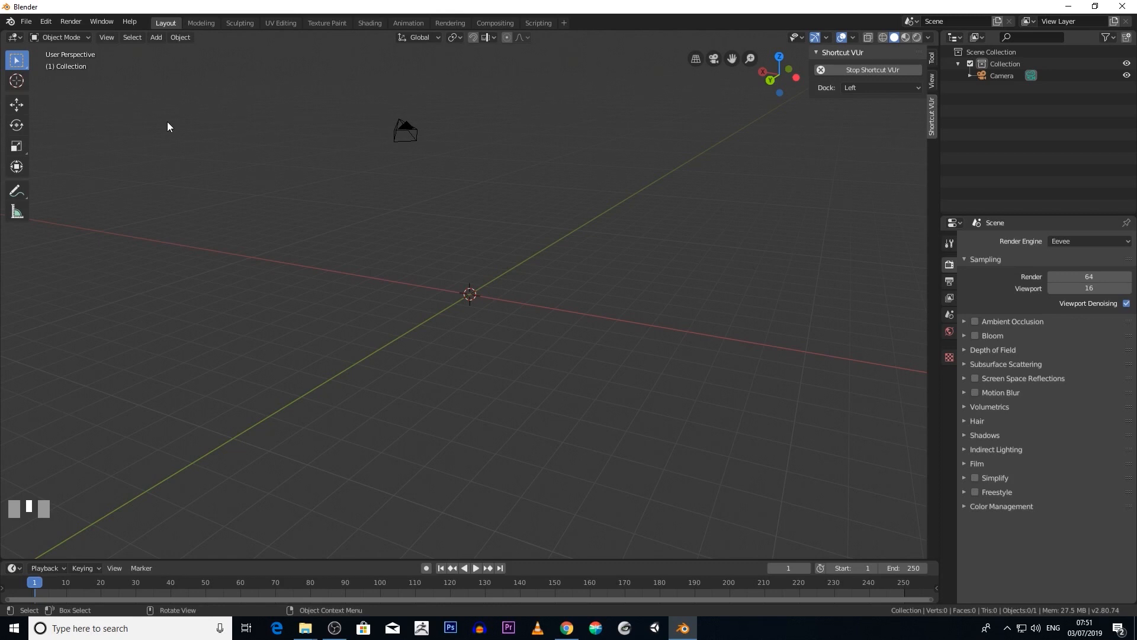
middle_click_drag(403, 285, 475, 262)
scroll(553, 266, "up", 1)
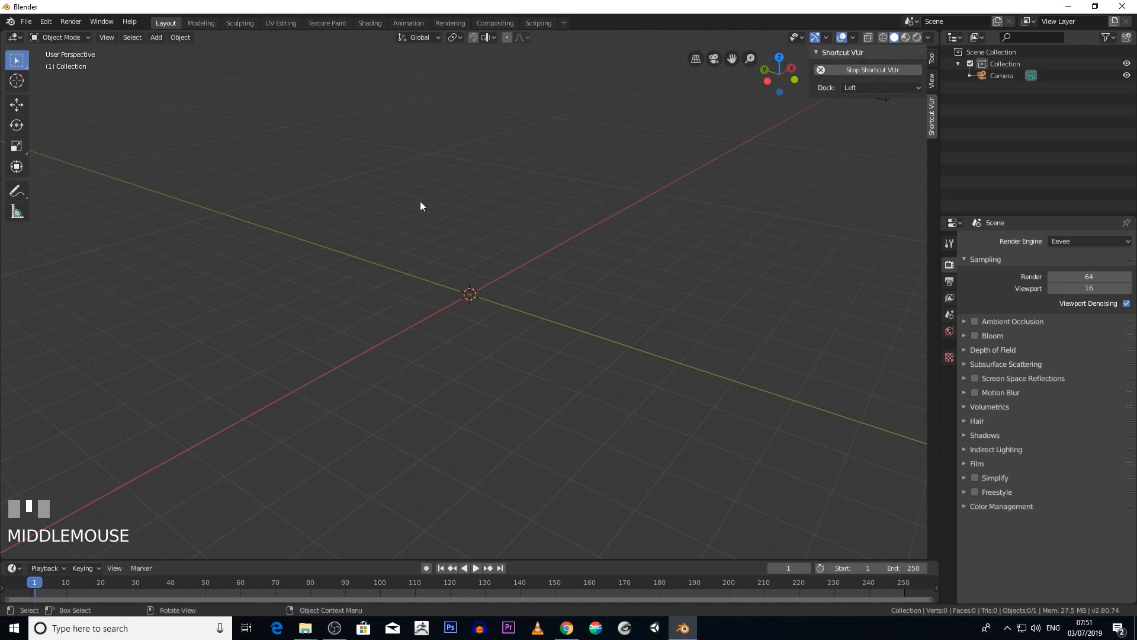
scroll(495, 237, "up", 1)
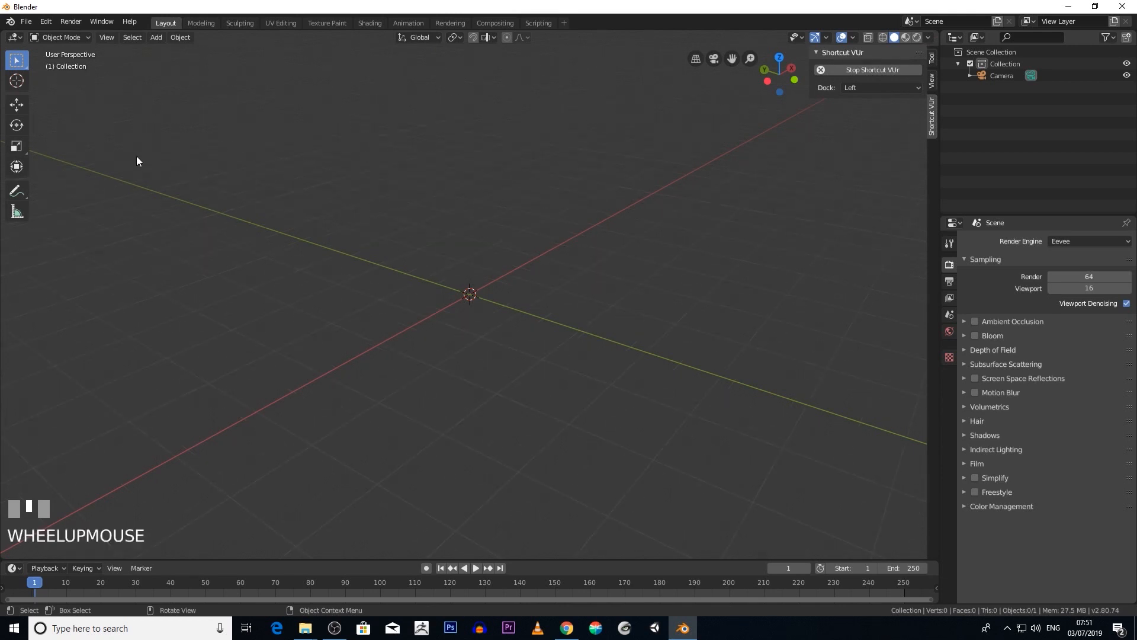
Add a UV sphere at the scene origin
left_click(161, 37)
mouse_move(165, 50)
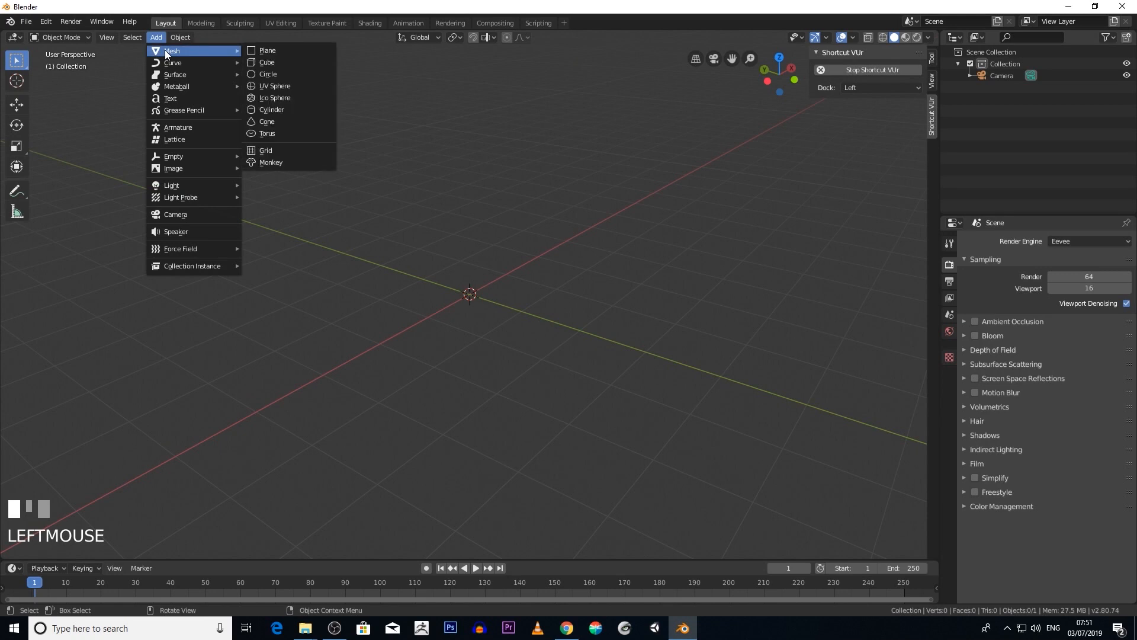
left_click(296, 90)
middle_click_drag(504, 271, 532, 272)
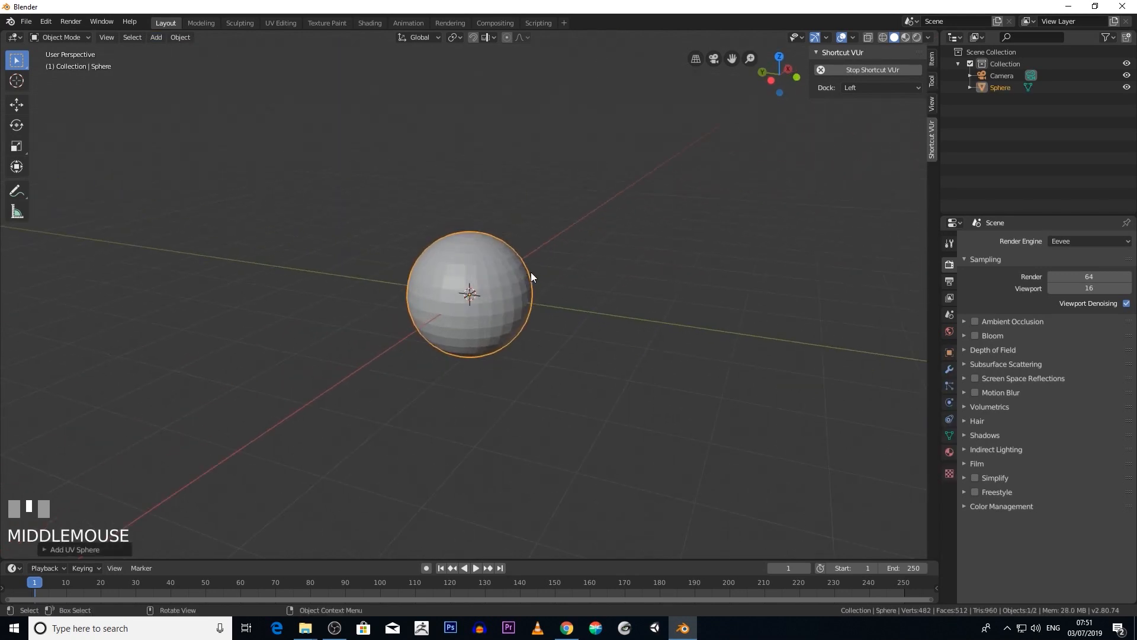
Move the sphere straight up along Z, well clear of the origin
left_click(16, 104)
left_click_drag(482, 248, 458, 141)
middle_click_drag(548, 307, 518, 305)
scroll(575, 297, "down", 4)
left_click_drag(468, 209, 468, 159)
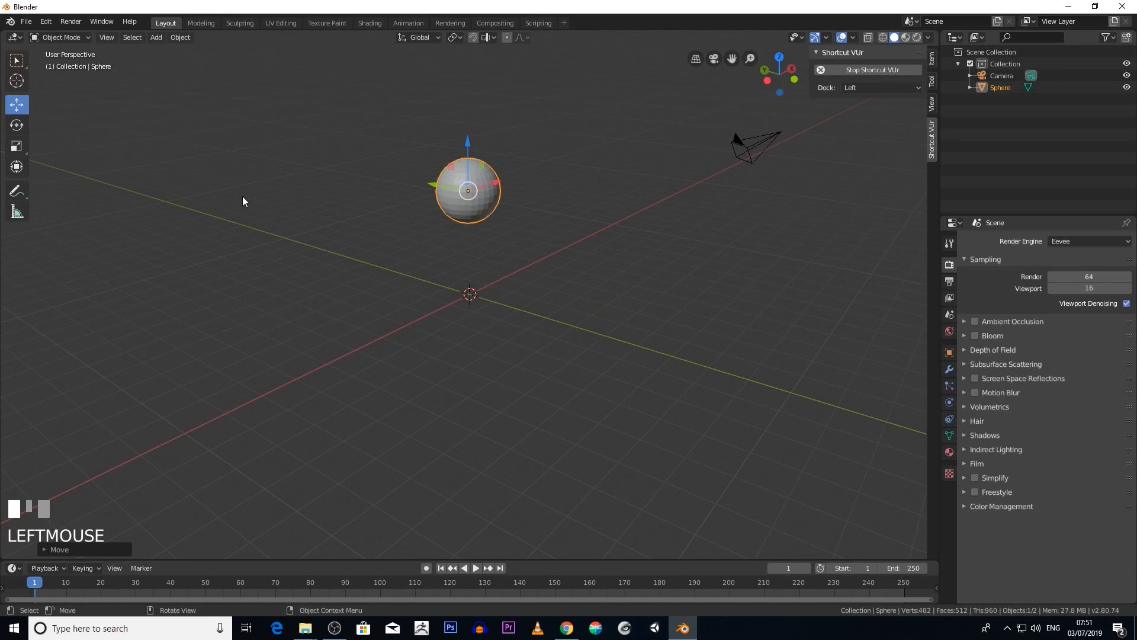
scroll(328, 323, "up", 3)
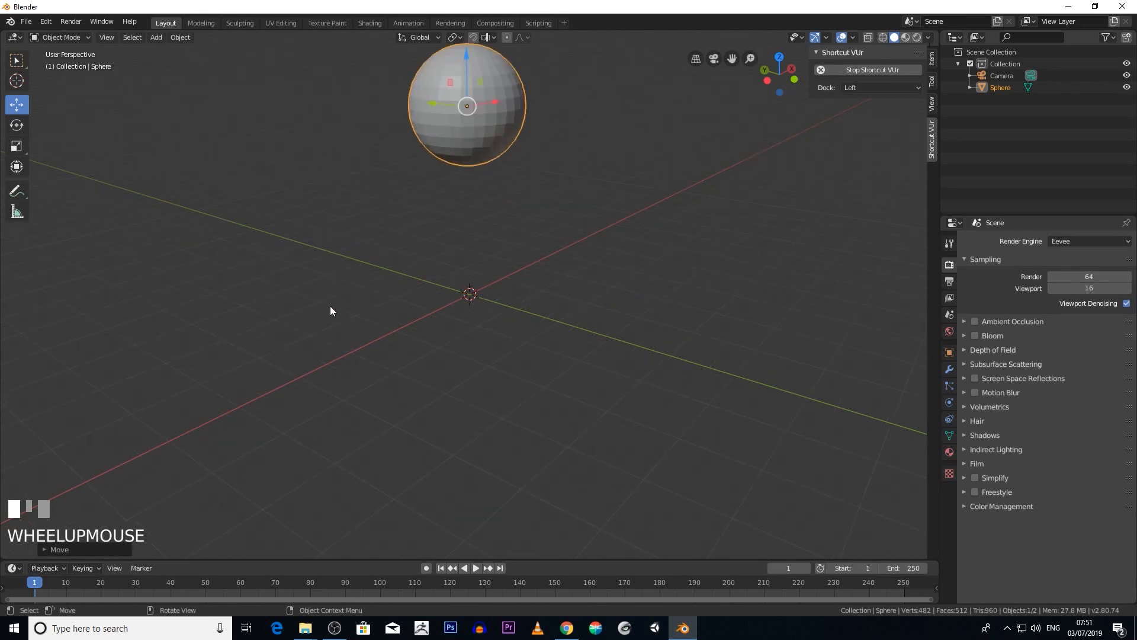
Add a lattice at the origin and scale it up uniformly until it is large enough to enclose the sphere
left_click(154, 37)
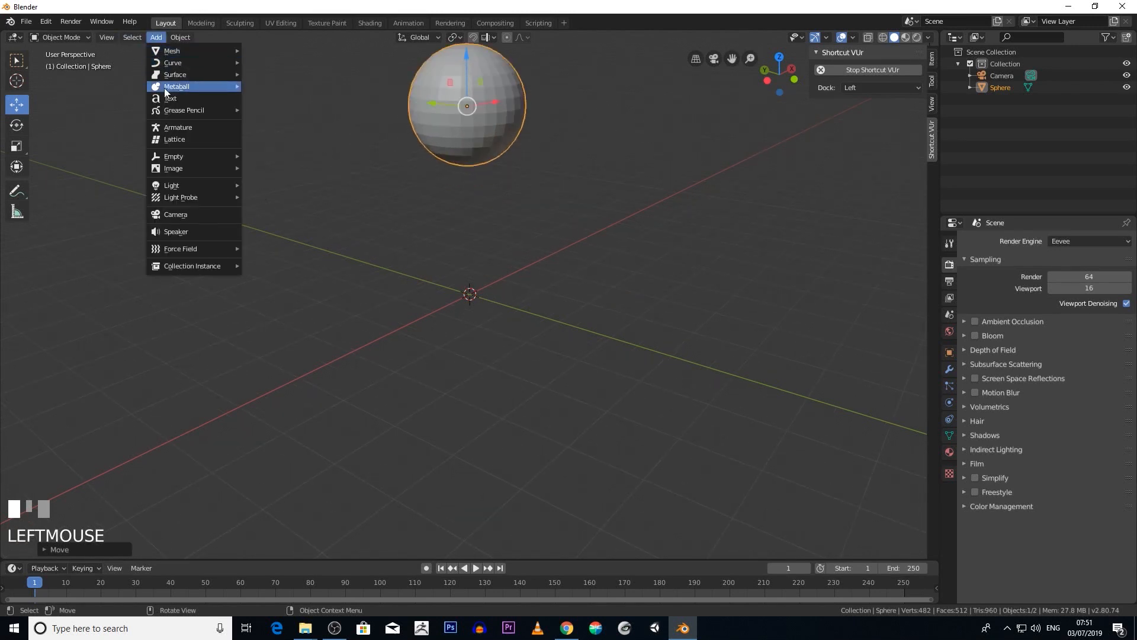
left_click(184, 140)
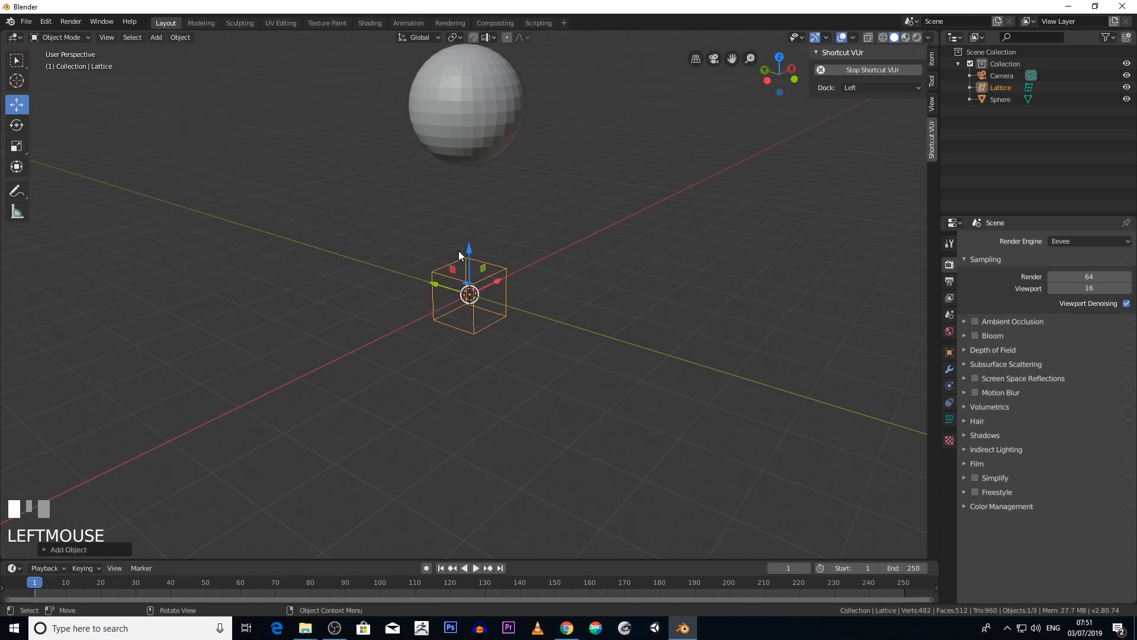
scroll(472, 249, "up", 2)
mouse_move(472, 248)
middle_mouse_down()
mouse_move(484, 233)
mouse_move(454, 237)
mouse_move(478, 275)
mouse_move(475, 254)
middle_mouse_up()
key("s")
left_click(461, 234)
scroll(474, 256, "down", 3)
Move the sphere down along Z so it sits in the middle of the lattice cage
left_click(465, 170)
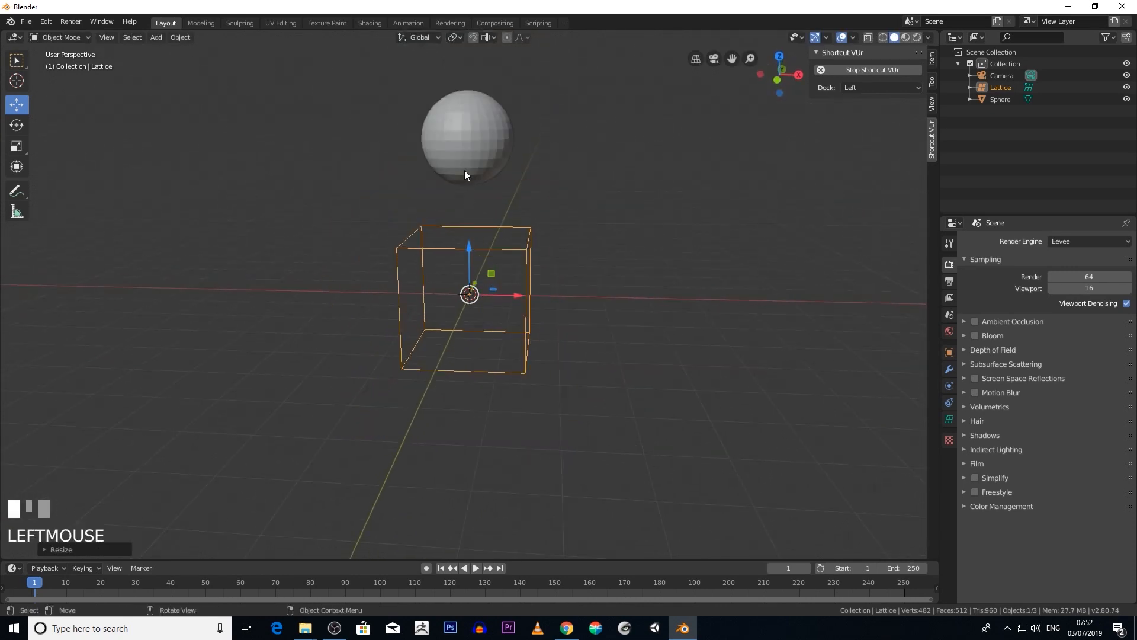
left_click_drag(469, 106, 477, 247)
middle_click_drag(610, 311, 689, 305)
scroll(679, 313, "up", 3)
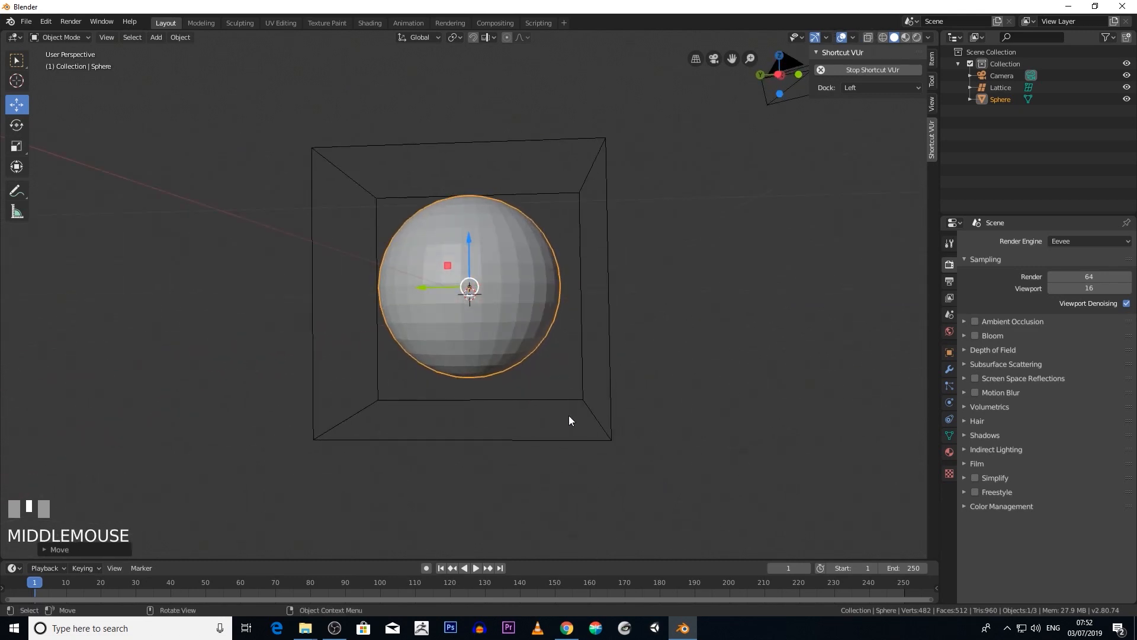
Set the lattice's resolution to 4 in U, V and W
left_click(605, 440)
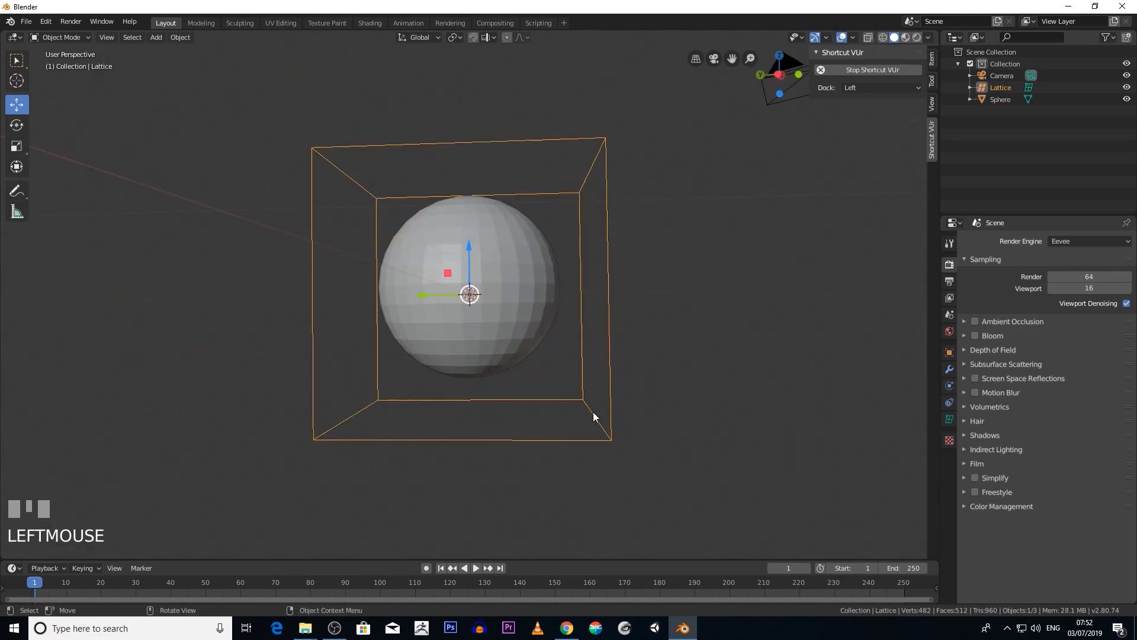
middle_click_drag(387, 171, 521, 248)
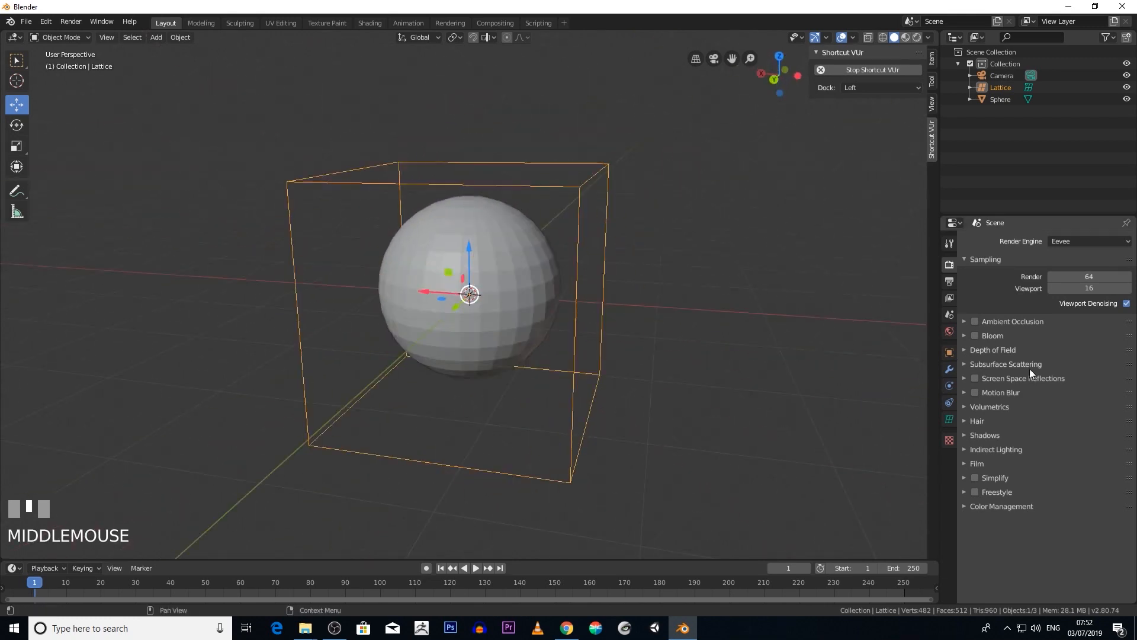
middle_click_drag(539, 373, 378, 371)
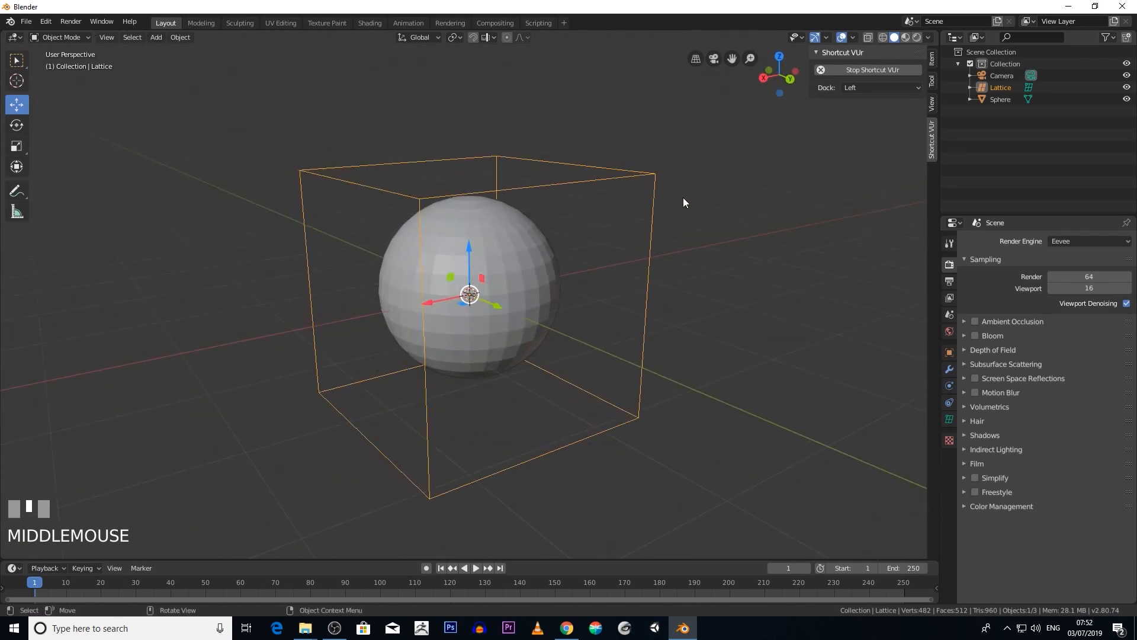
middle_click_drag(761, 435, 710, 441)
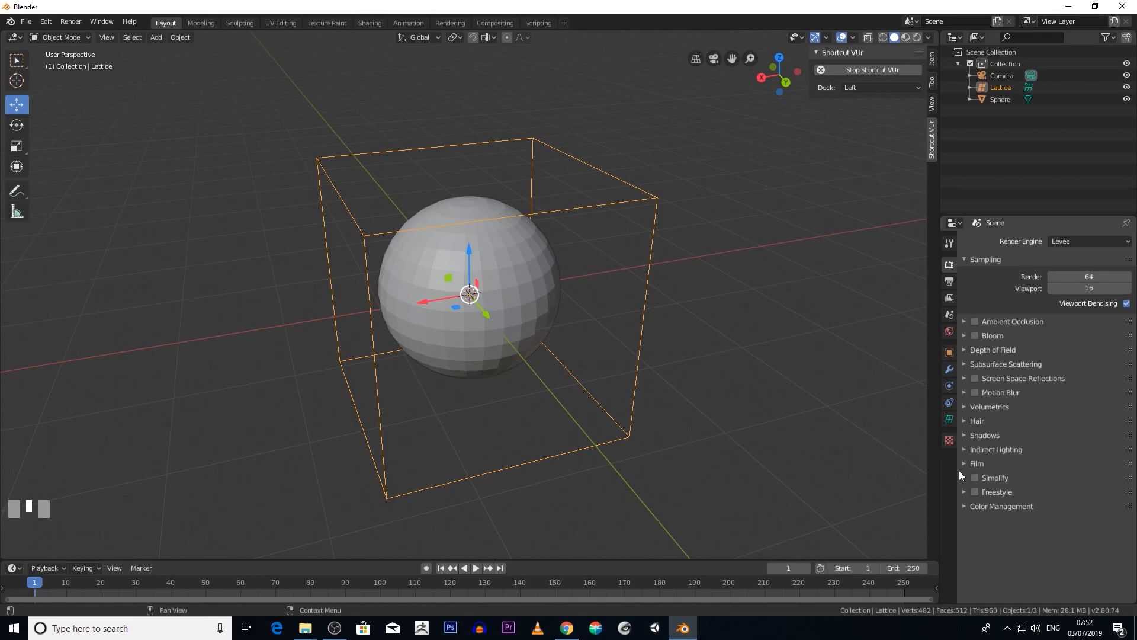
left_click(949, 420)
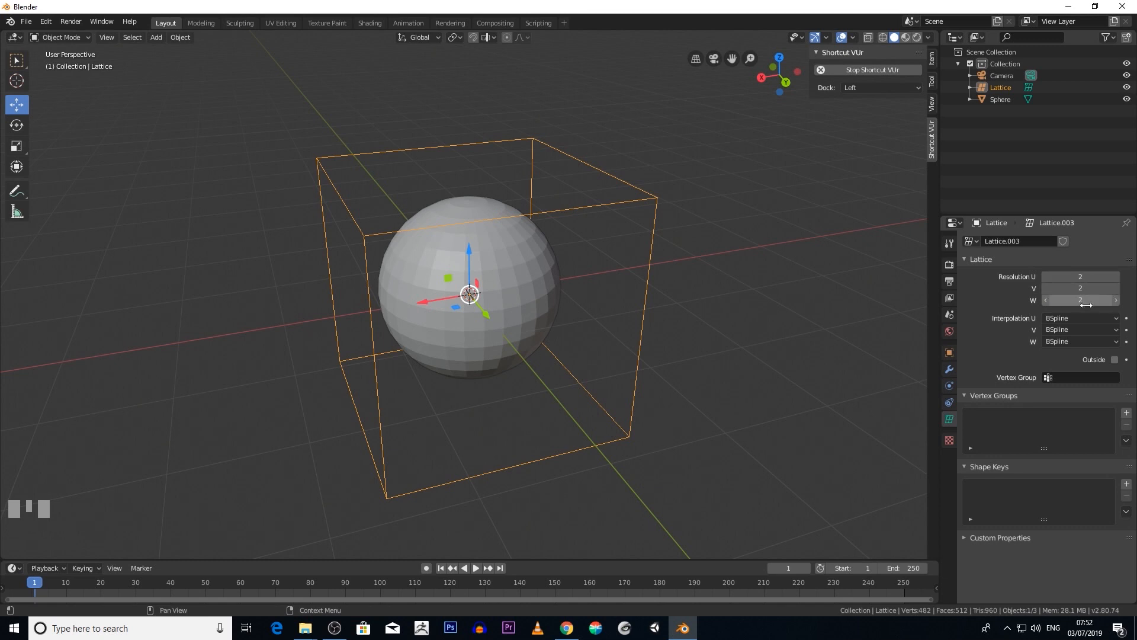
scroll(1088, 300, "up", 1)
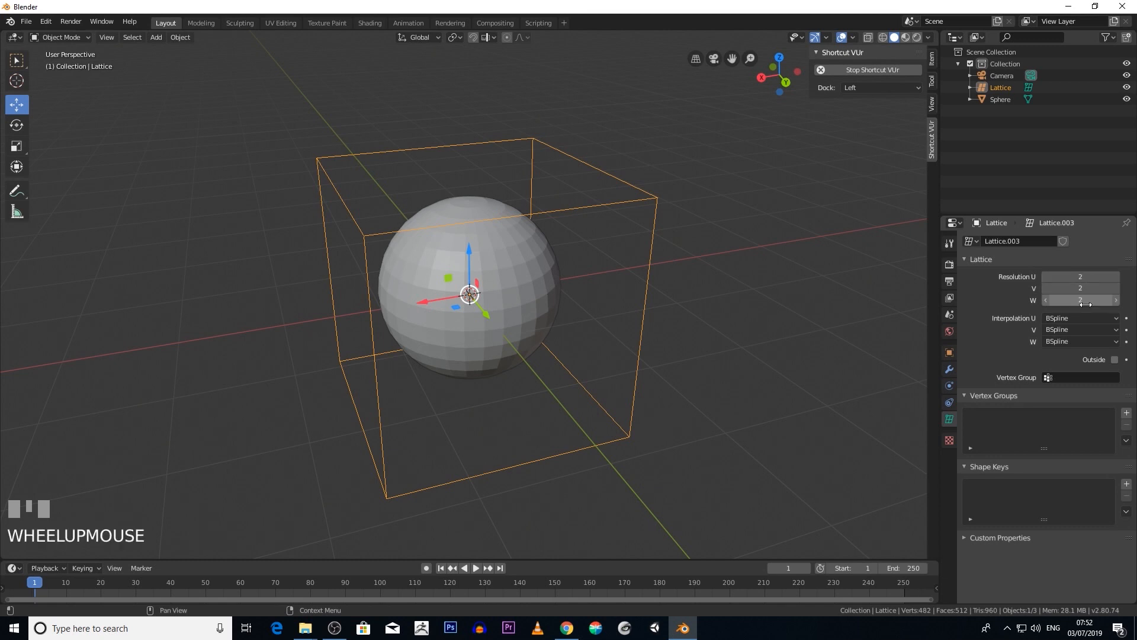
left_click(1116, 277)
left_click(1117, 277)
left_click(1117, 289)
left_click(1116, 289)
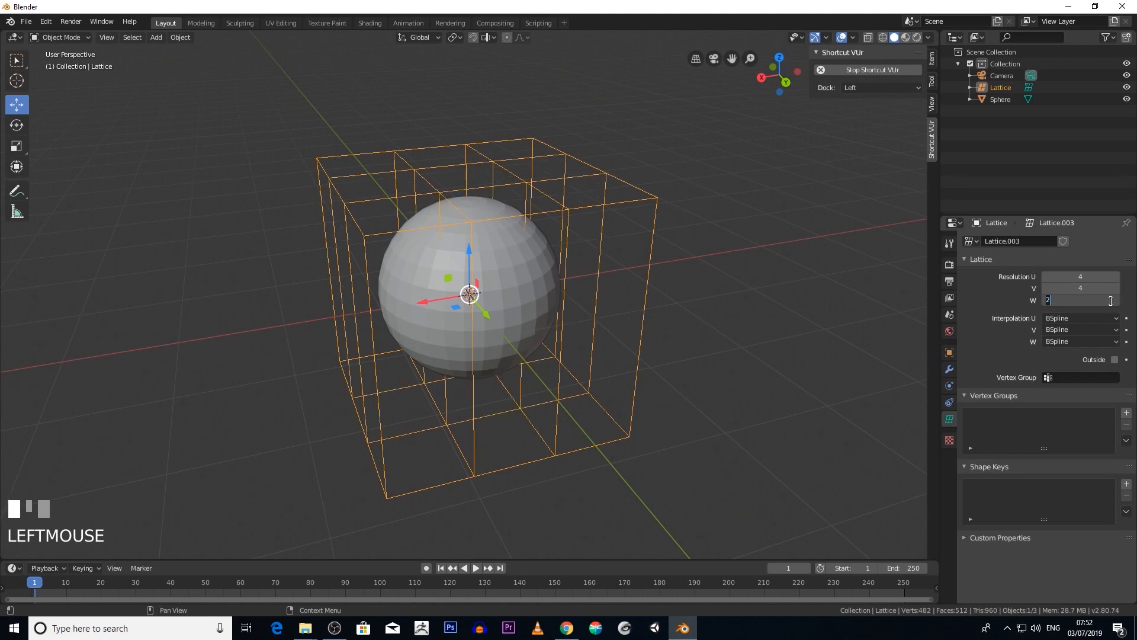
left_click(1116, 301)
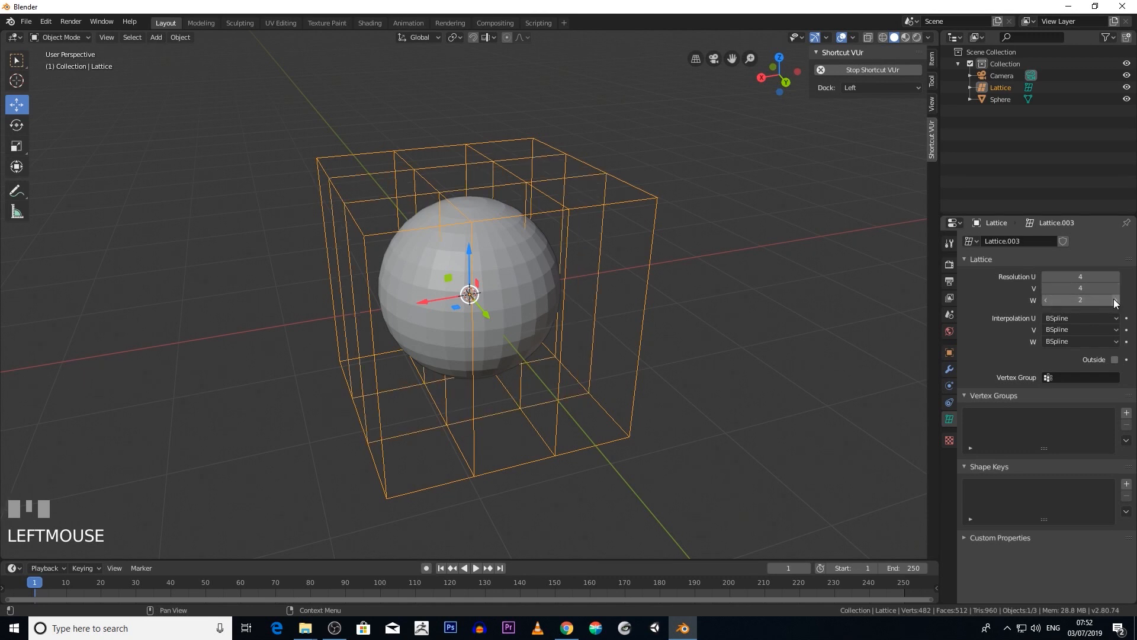
left_click(1117, 301)
Add a Lattice modifier to the sphere and assign the surrounding lattice as its object
middle_click_drag(616, 300, 691, 295)
scroll(691, 295, "down", 2)
left_click(722, 417)
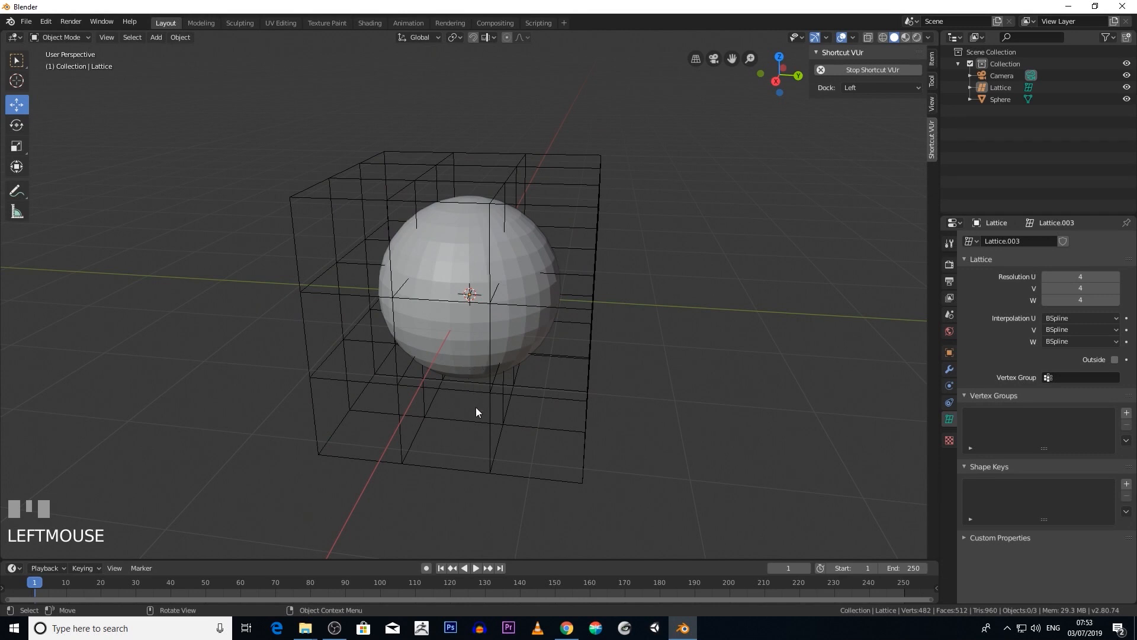
left_click(472, 357)
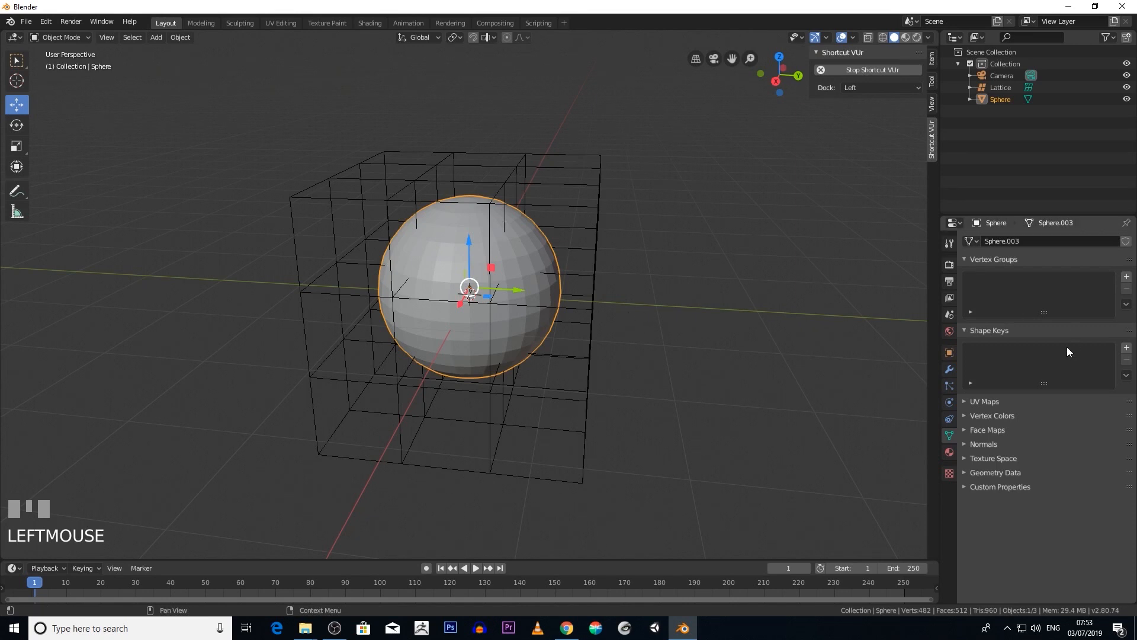
left_click(950, 369)
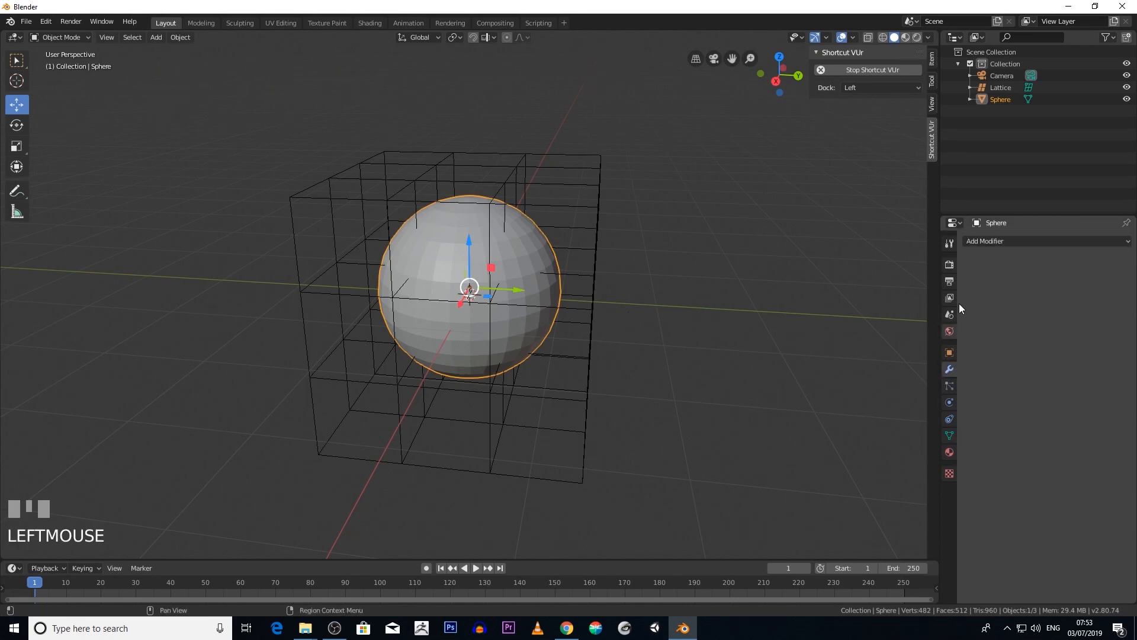
left_click(1036, 240)
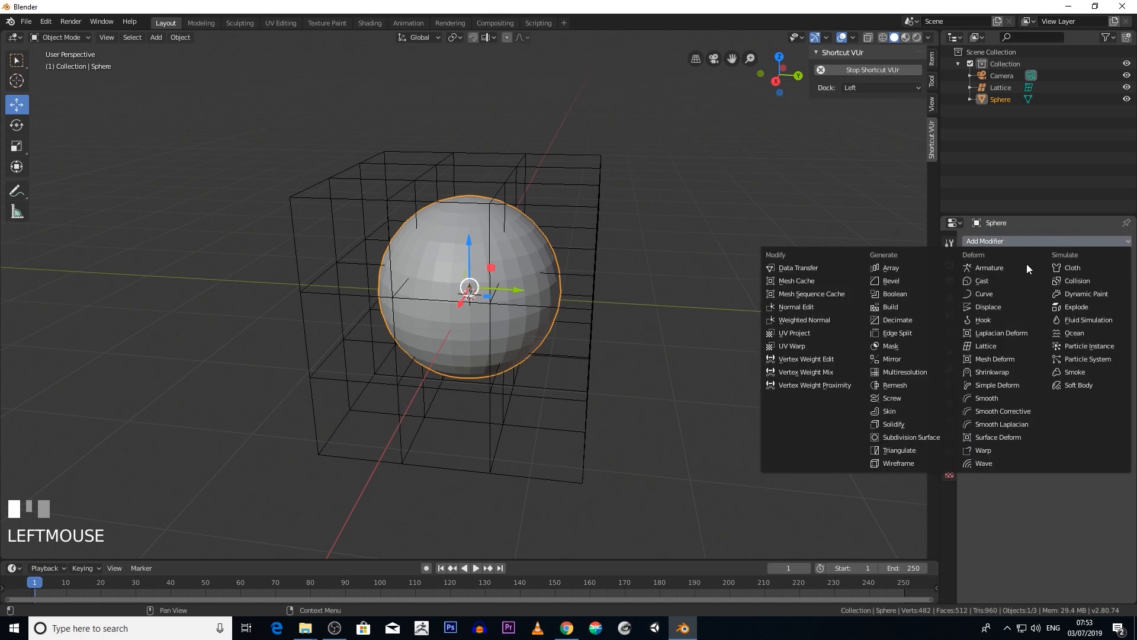
left_click(1002, 343)
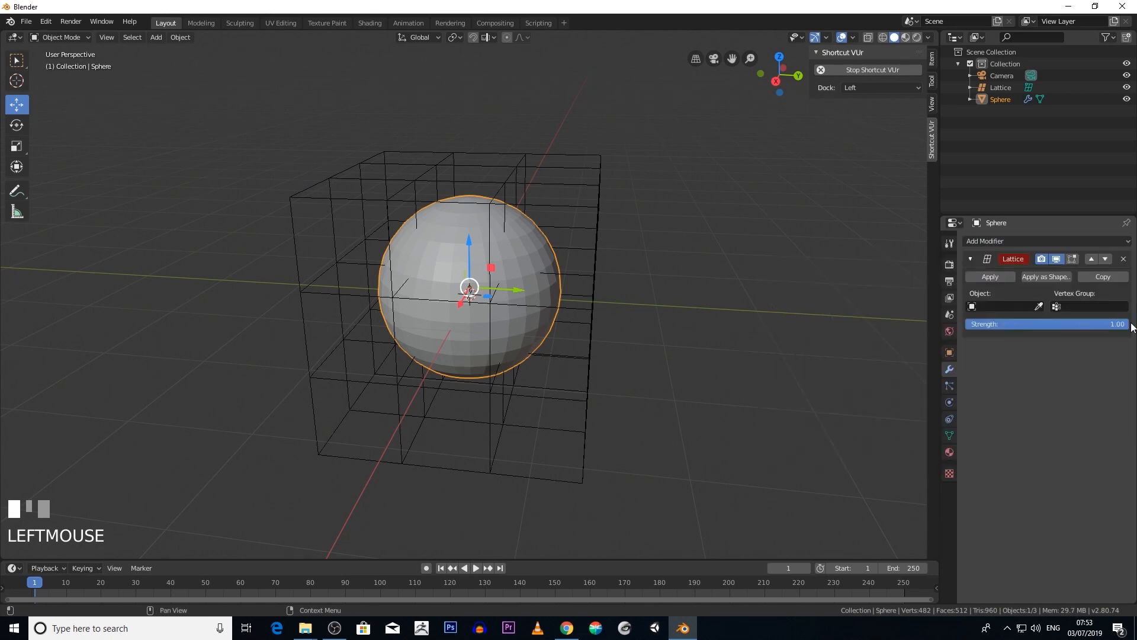
left_click(1040, 305)
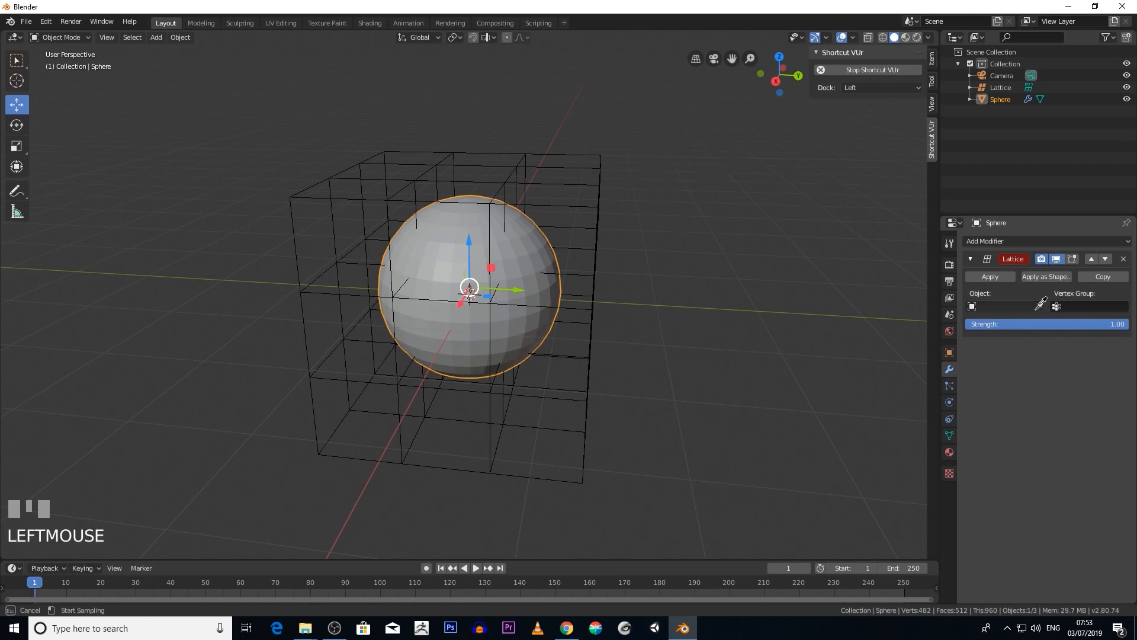
left_click(594, 371)
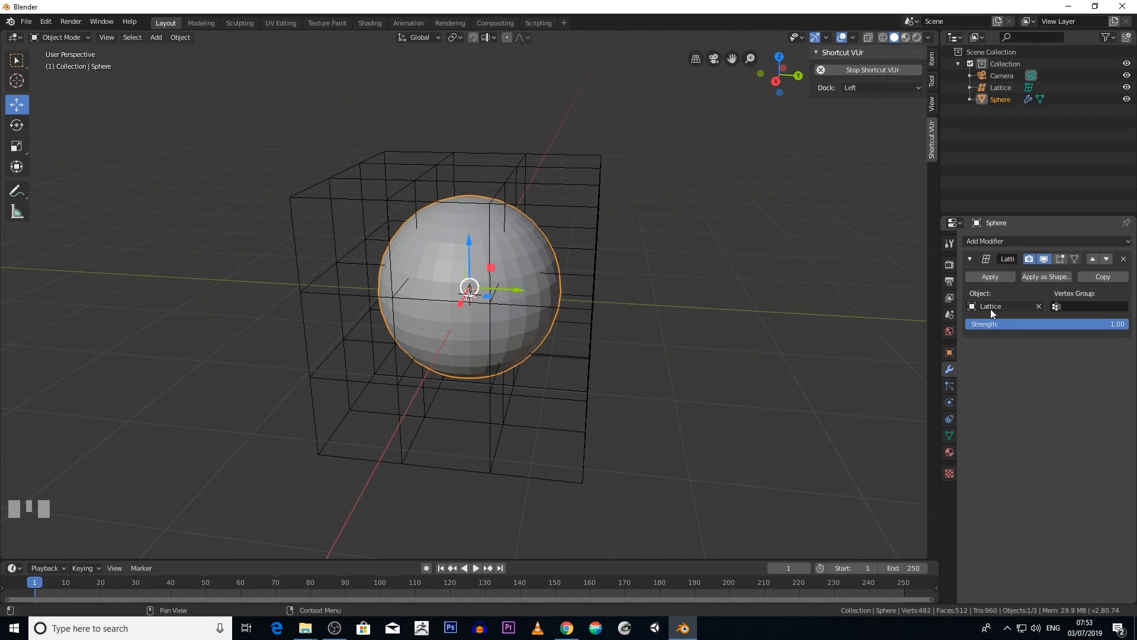
middle_click_drag(730, 372, 565, 343)
scroll(625, 377, "down", 3)
scroll(637, 385, "up", 2)
middle_click_drag(575, 304, 571, 274)
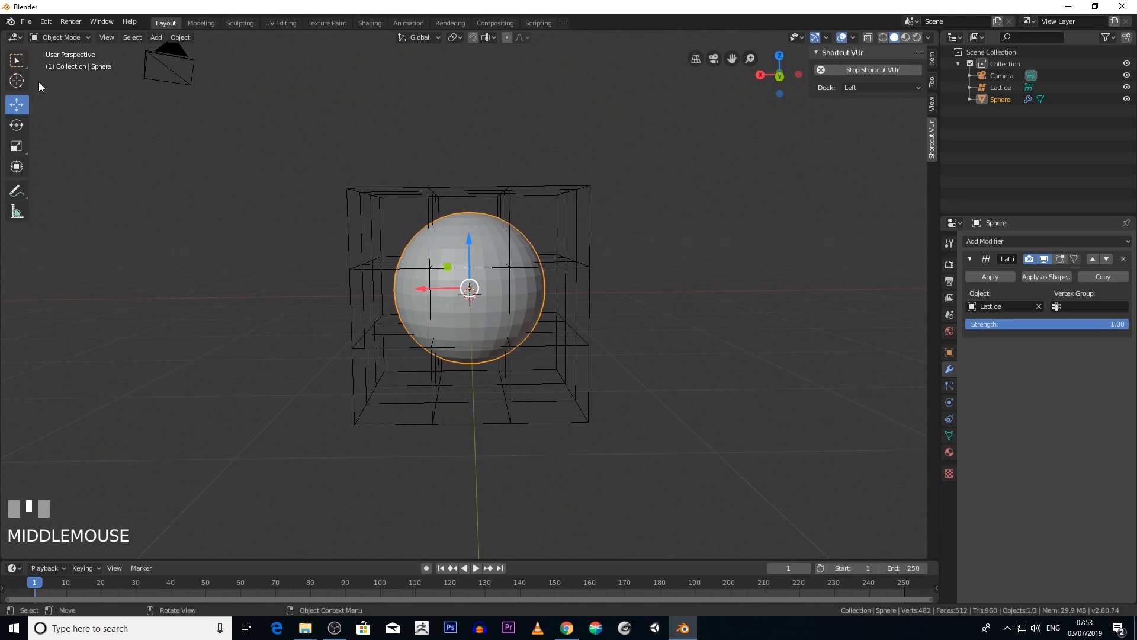
left_click(75, 38)
left_click(72, 63)
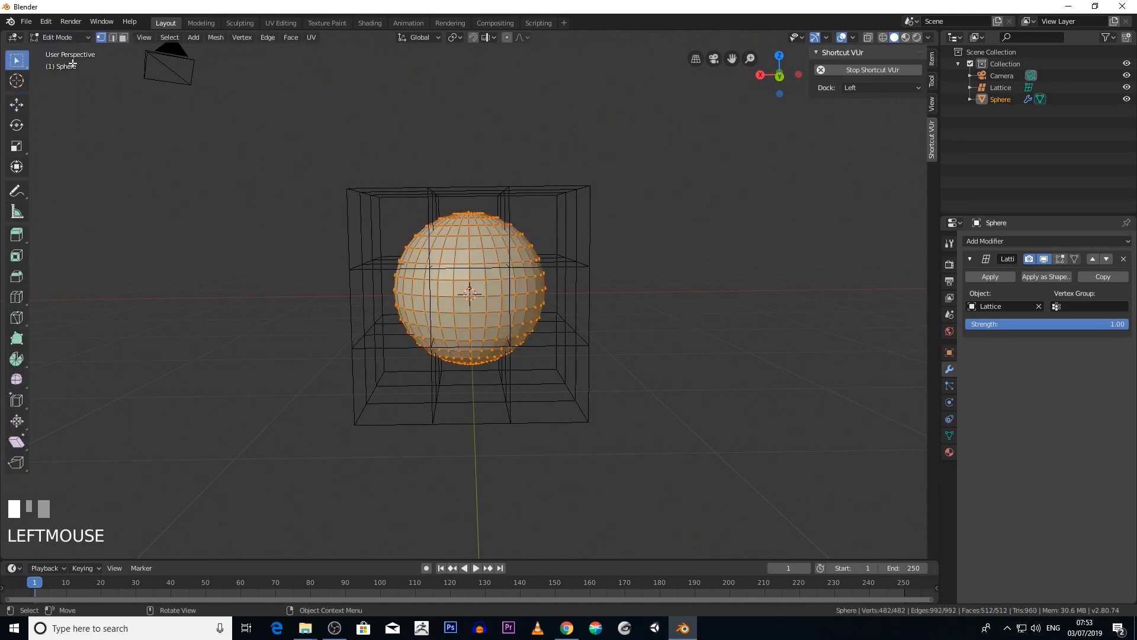
left_click(52, 37)
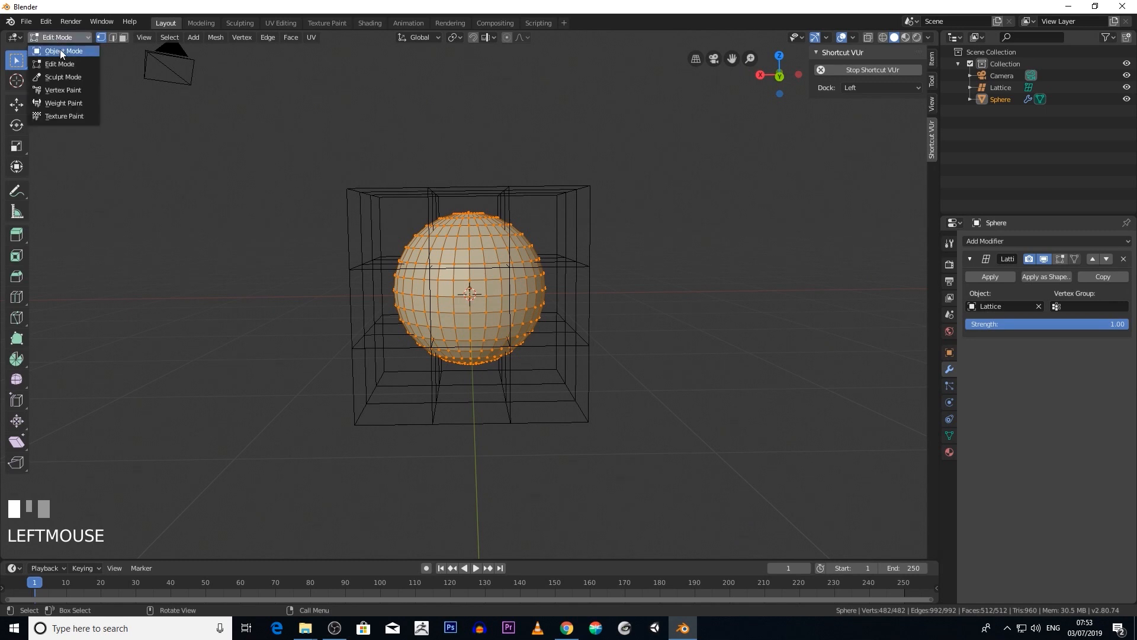
left_click(62, 51)
In the lattice's Edit Mode, select the two middle rows of its top points and move them up along Z to stretch the sphere into an egg shape
left_click(442, 188)
left_click(51, 36)
left_click(58, 64)
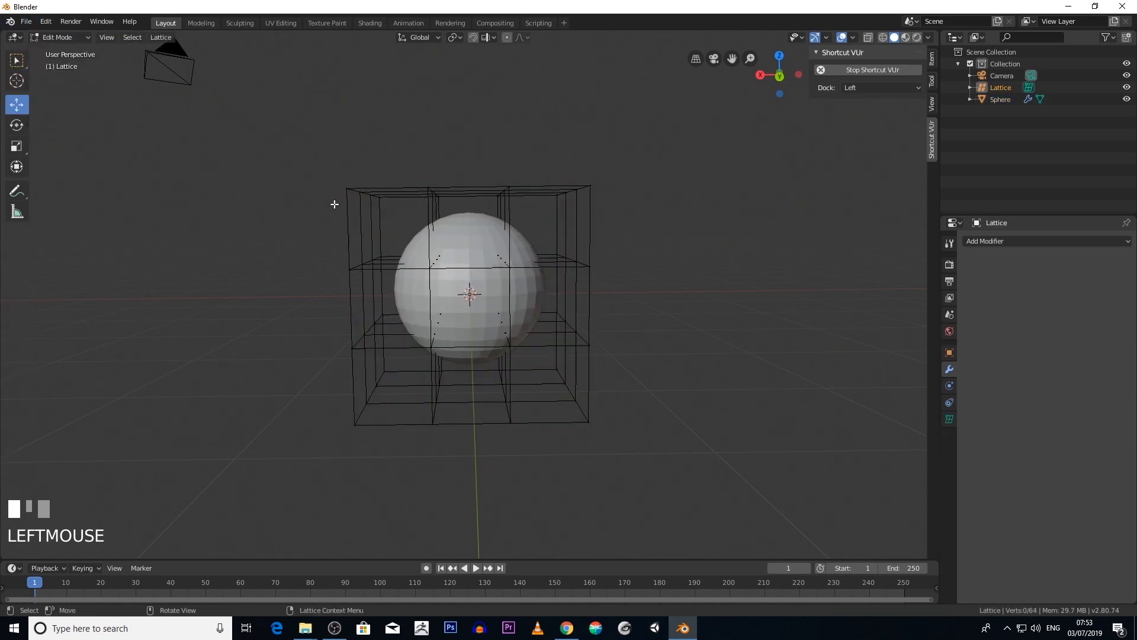
left_click(26, 59)
left_click_drag(407, 167, 523, 202)
mouse_move(490, 218)
middle_mouse_down()
mouse_move(479, 224)
mouse_move(498, 228)
mouse_move(462, 221)
mouse_move(477, 224)
middle_mouse_up()
left_click(16, 104)
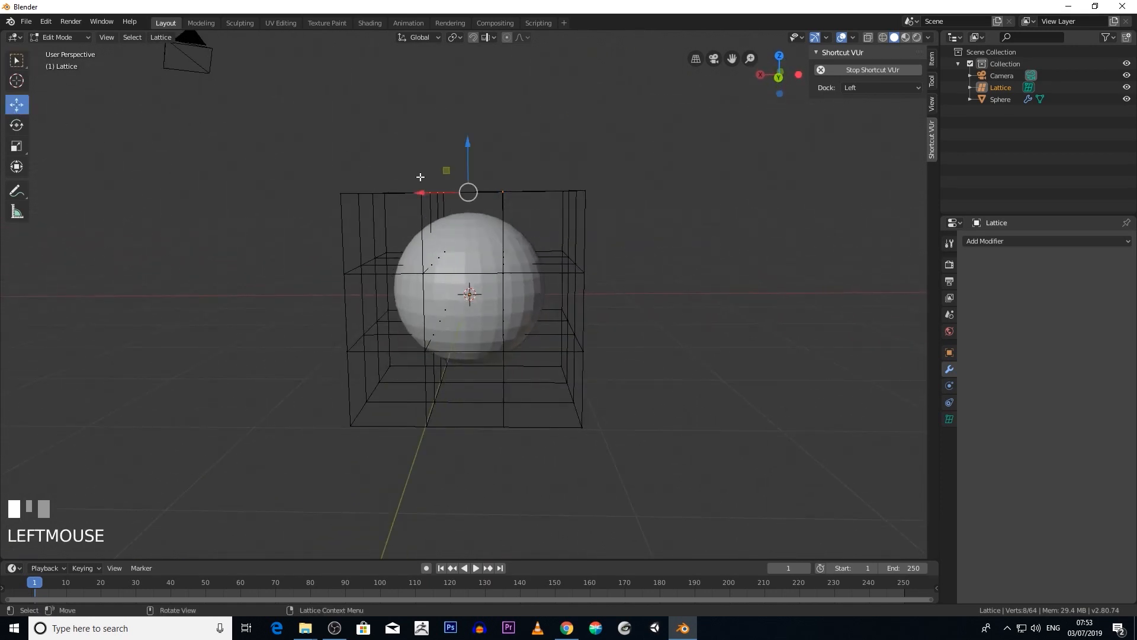
left_click_drag(468, 156, 467, 59)
middle_click_drag(533, 255, 446, 279)
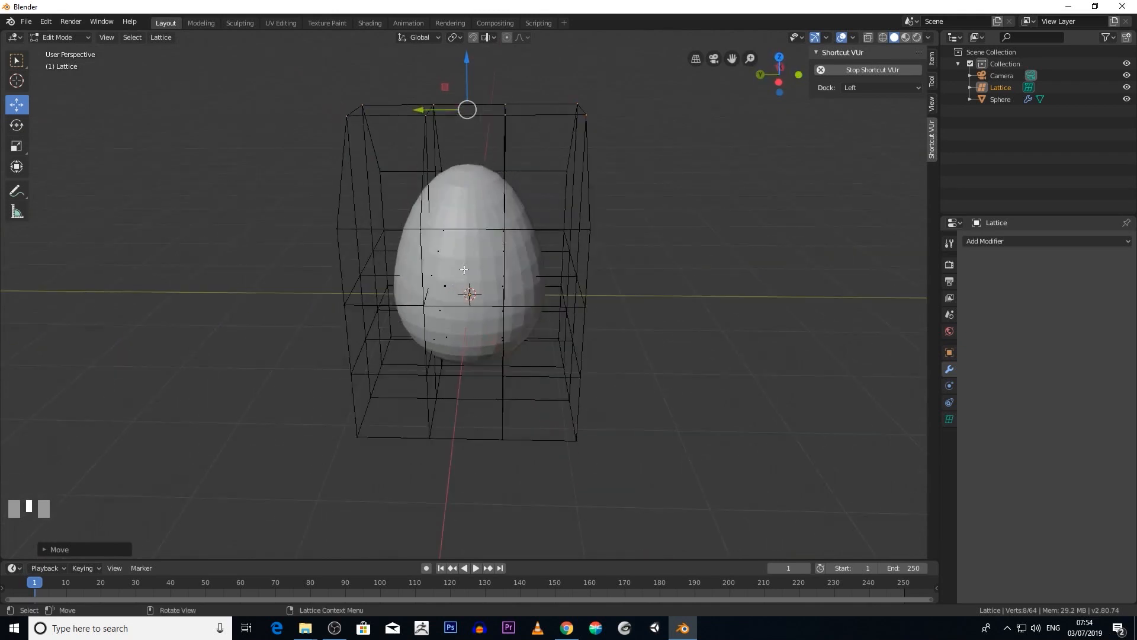
Scale the selected top lattice points inward along Y to narrow the top of the egg shape
left_click(23, 148)
mouse_move(424, 109)
left_mouse_down()
mouse_move(443, 105)
mouse_move(305, 98)
mouse_move(445, 107)
left_mouse_up()
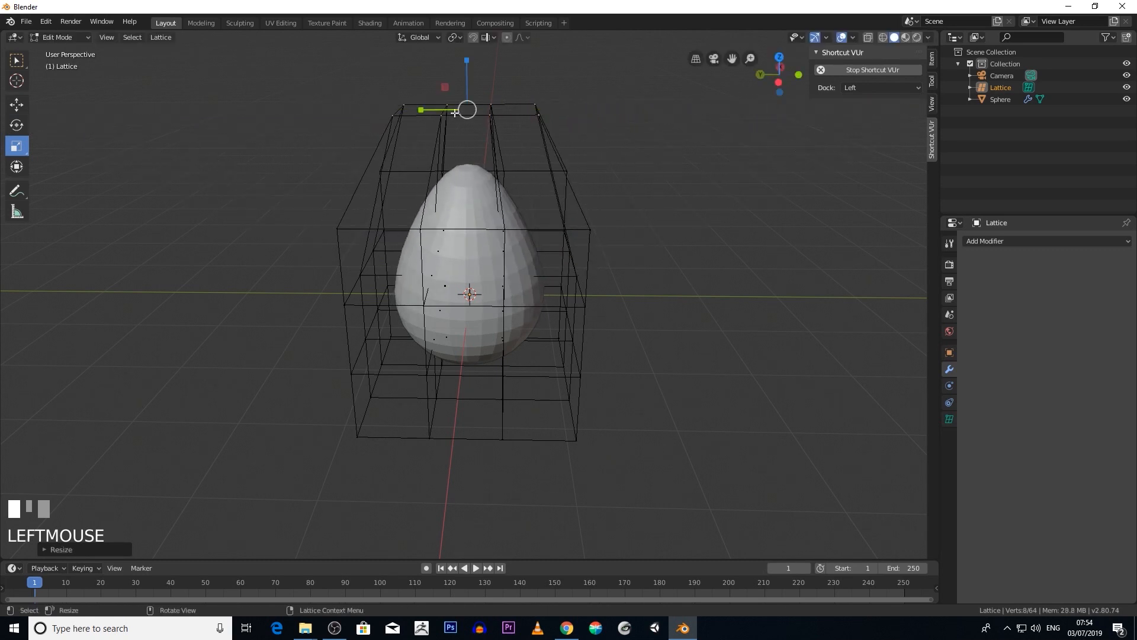
scroll(444, 110, "down", 3)
middle_click_drag(445, 116, 326, 113)
scroll(326, 112, "up", 3)
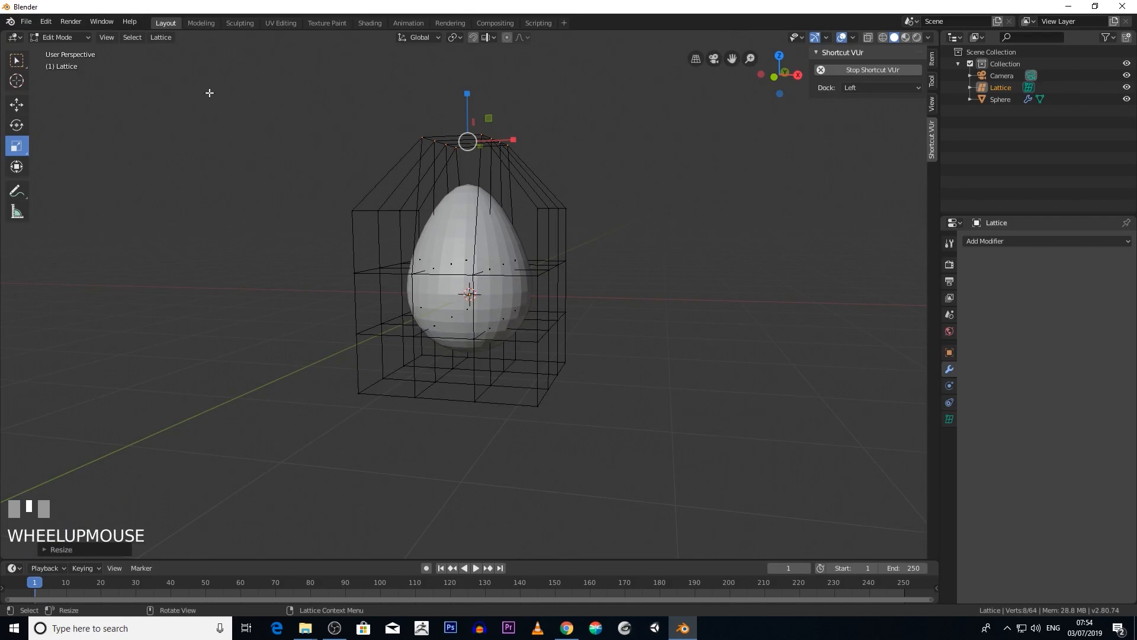
Return to Object Mode and apply the Lattice modifier on the egg-shaped sphere
left_click(57, 39)
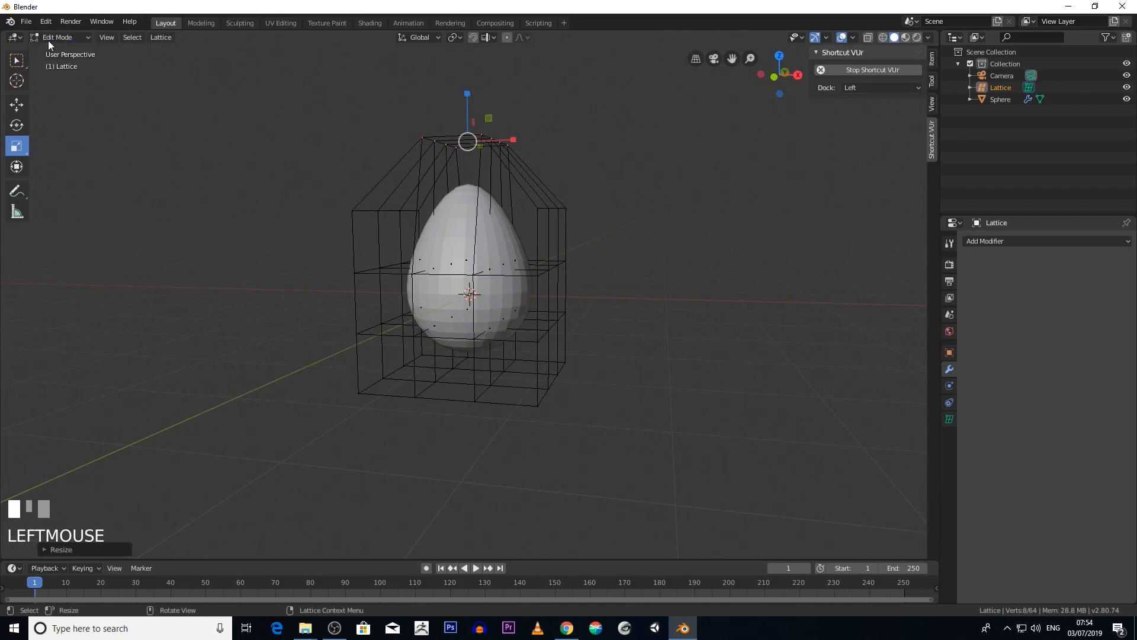
left_click(66, 55)
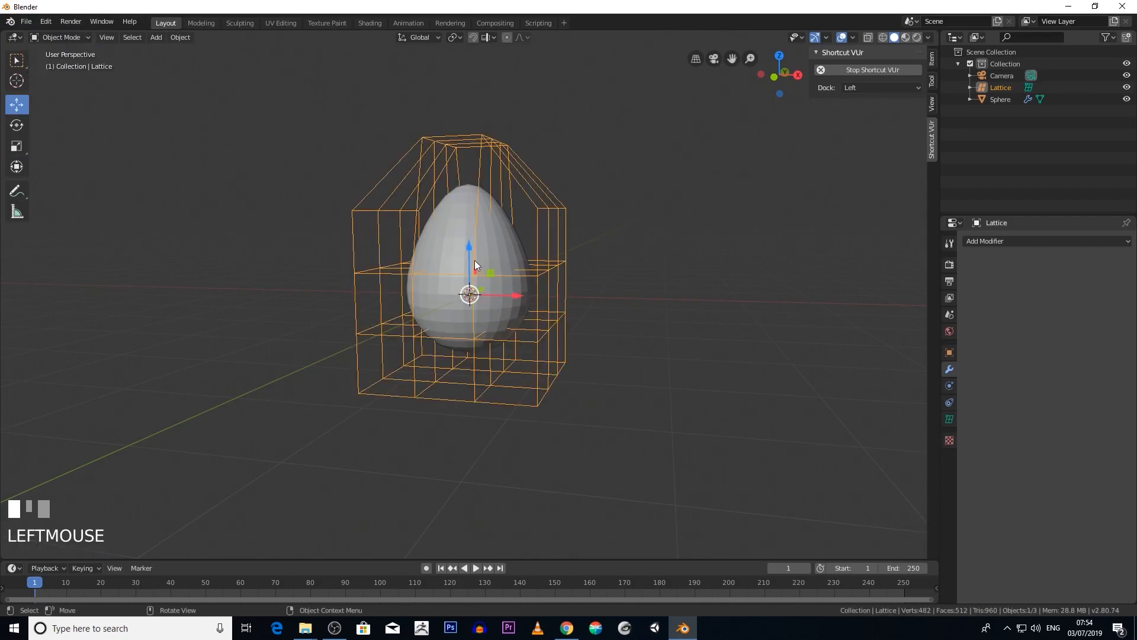
left_click(432, 236)
scroll(712, 314, "down", 2)
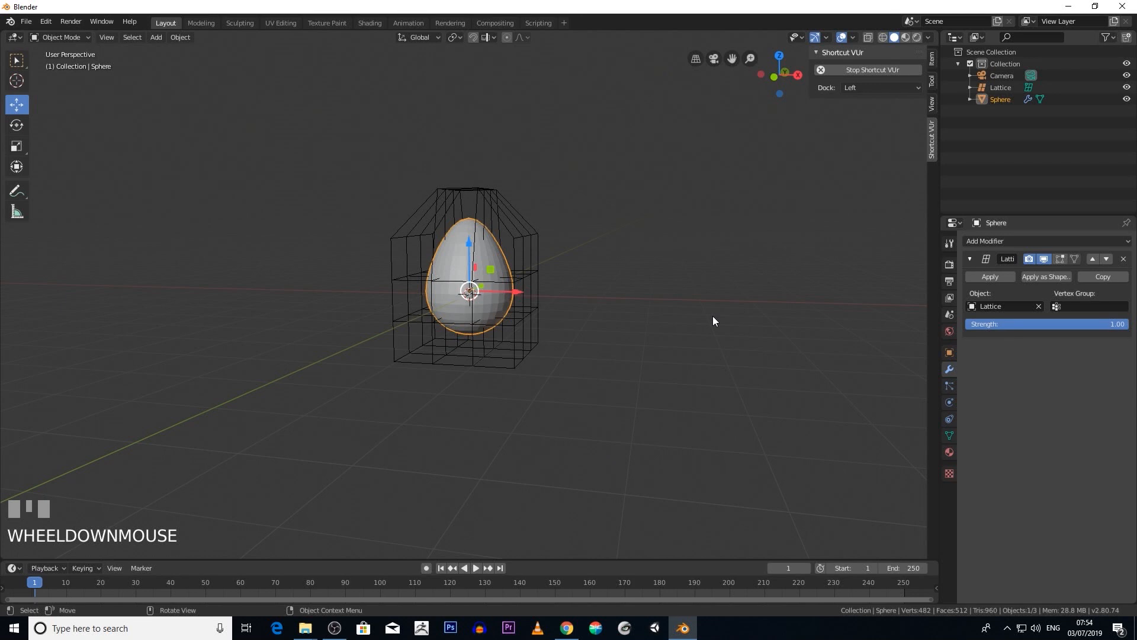
left_click(985, 276)
left_click(665, 305)
Delete the lattice object surrounding the egg and select the egg-shaped sphere
middle_click_drag(666, 305, 439, 231)
left_click(461, 256)
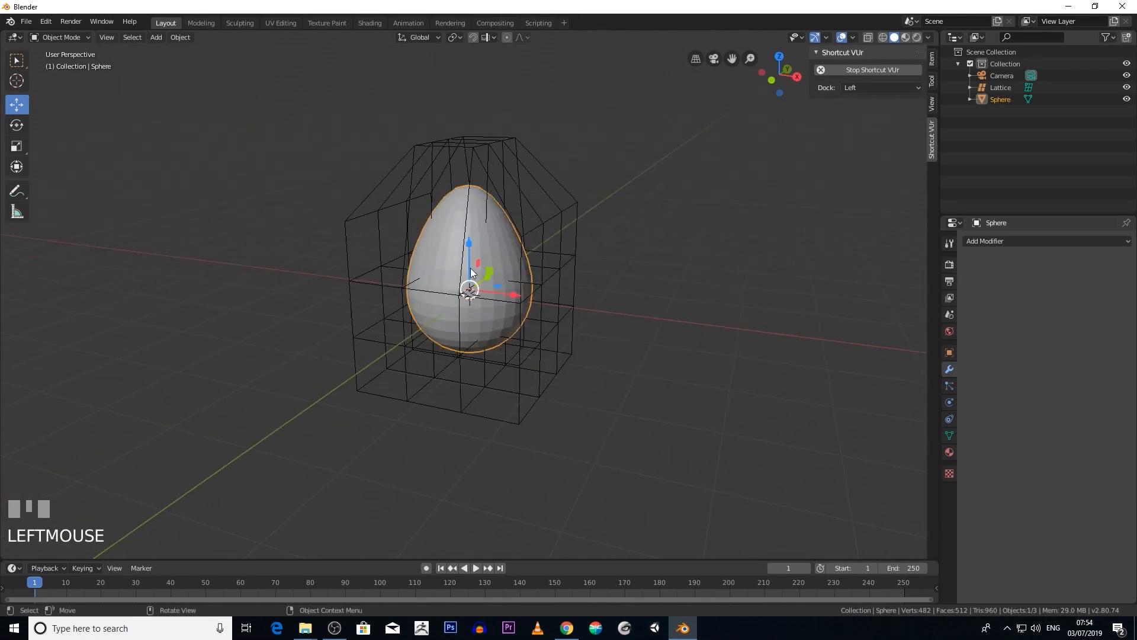
middle_click_drag(493, 298, 584, 296)
left_click(581, 292)
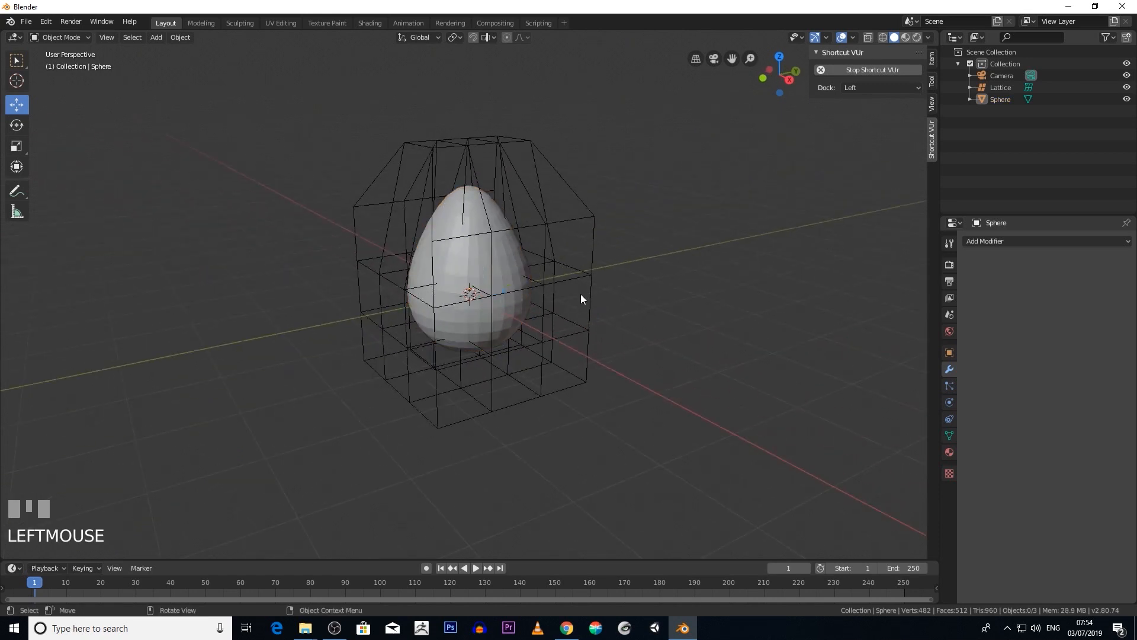
left_click(366, 207)
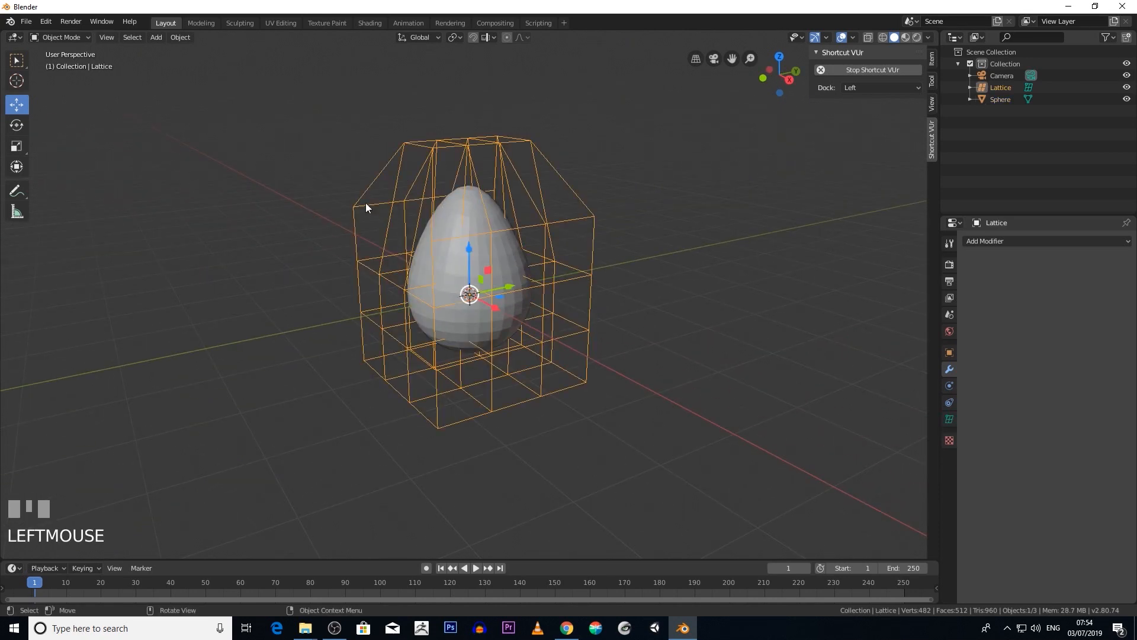
left_click(489, 294)
middle_click_drag(616, 342, 545, 332)
Try scaling the egg along Y and moving it along X and back, and delete it from the scene
key("s")
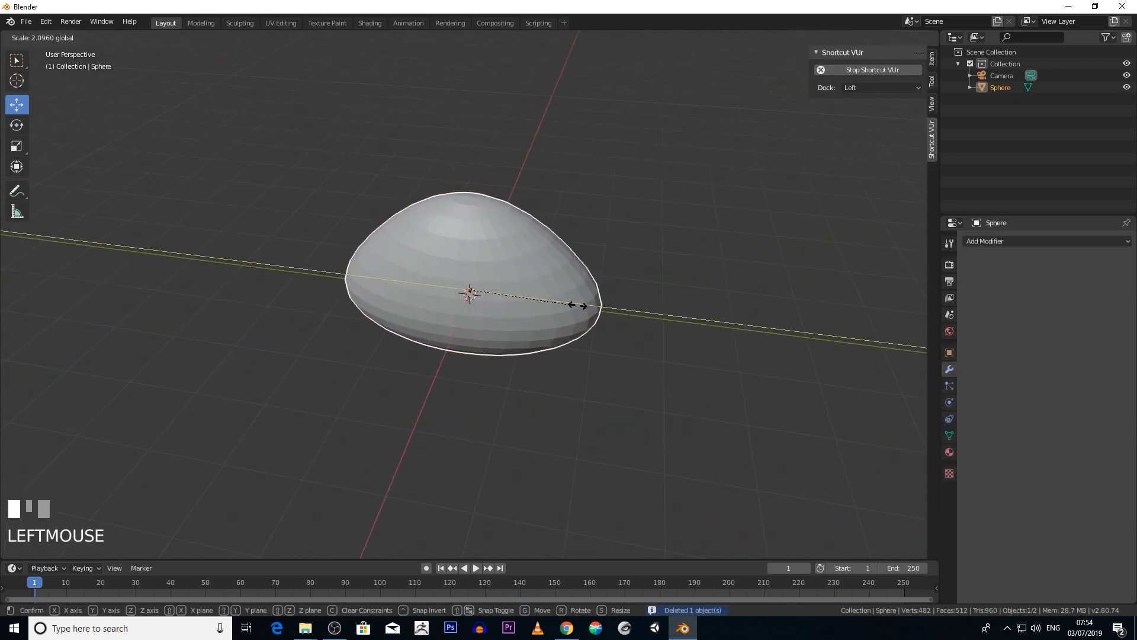
left_click(518, 291)
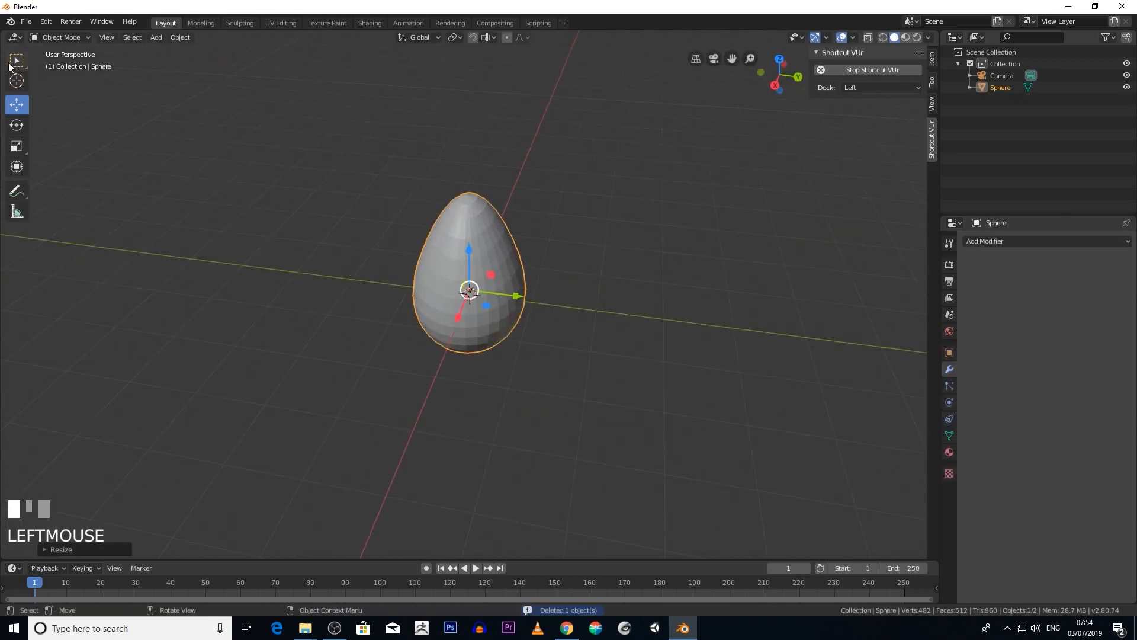
left_click_drag(458, 318, 455, 236)
middle_click_drag(451, 235, 344, 250)
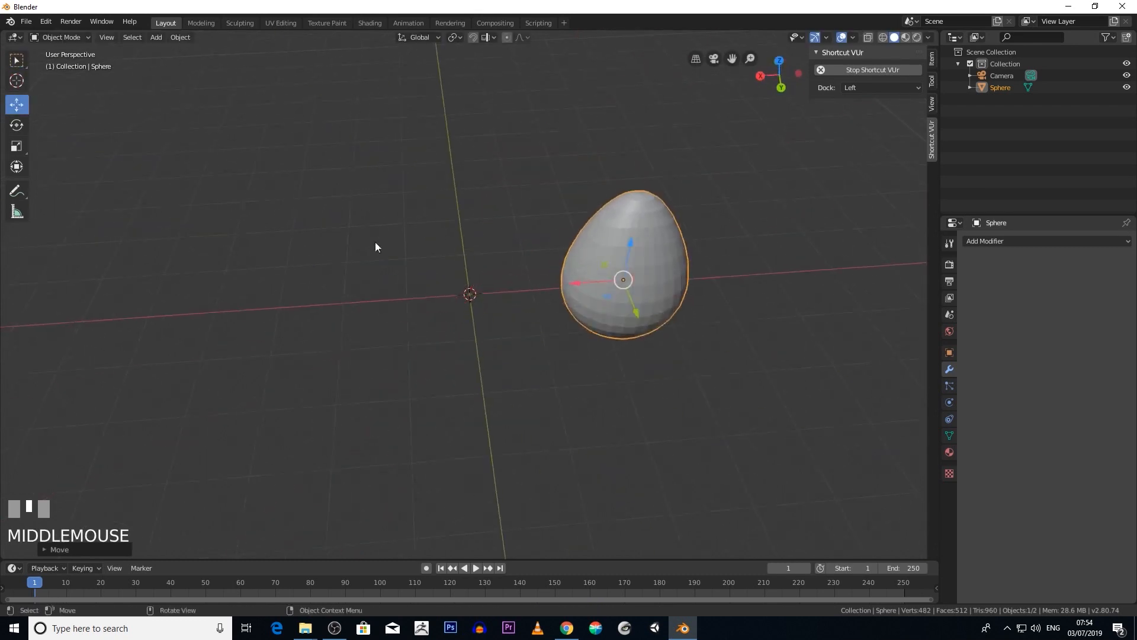
left_click_drag(588, 279, 438, 290)
middle_click_drag(578, 297, 570, 254)
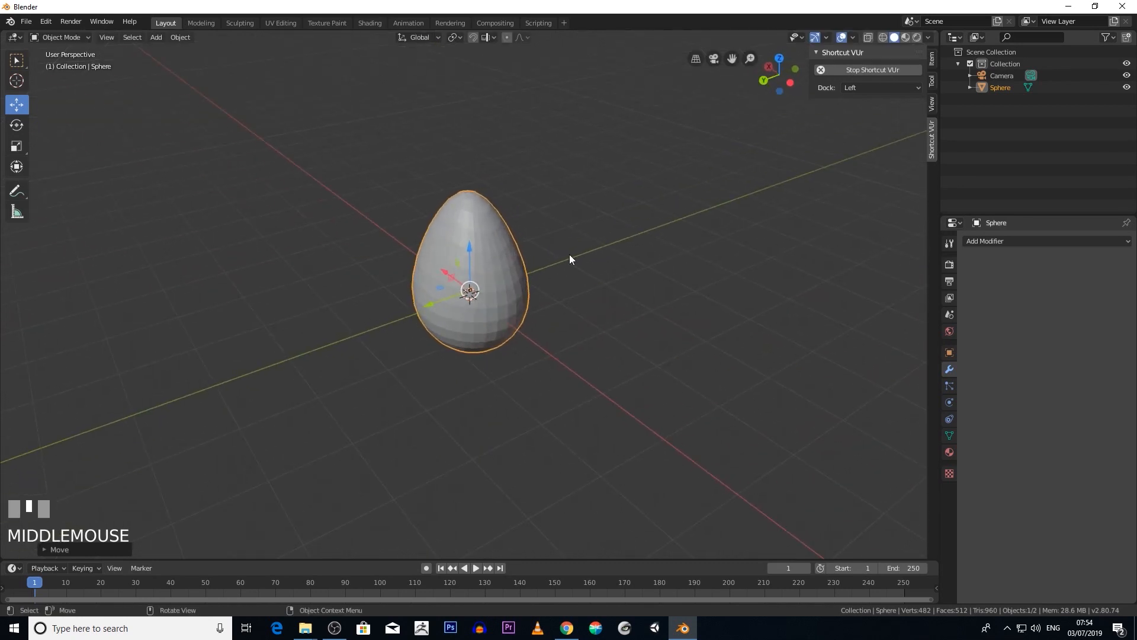
key("Delete")
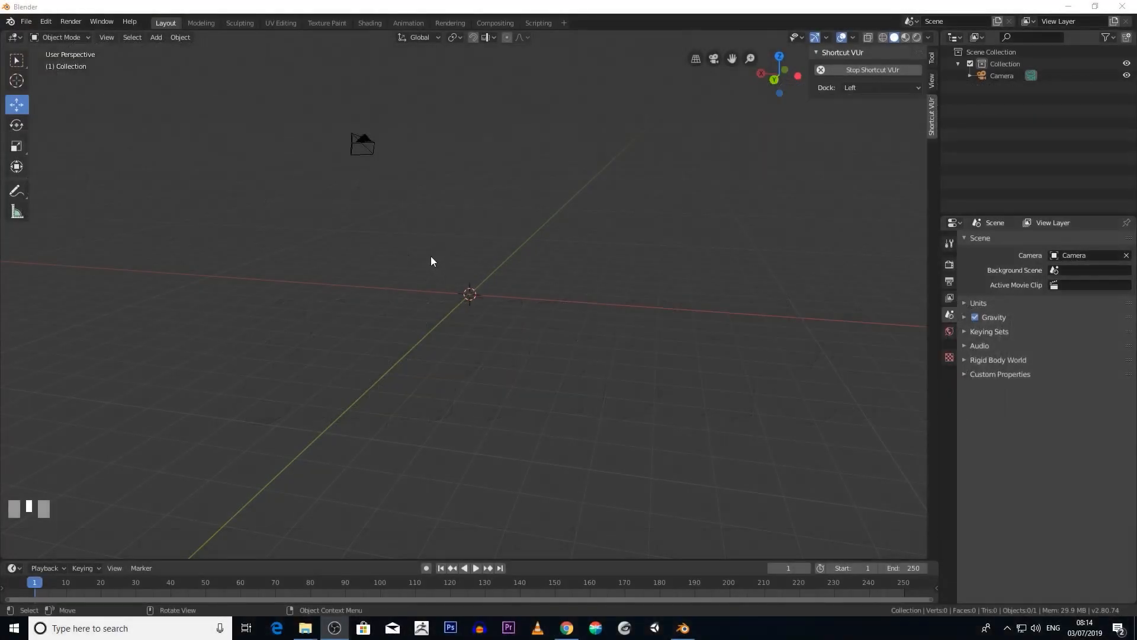
scroll(617, 279, "down", 1)
scroll(599, 257, "up", 1)
middle_click_drag(599, 257, 659, 293)
scroll(506, 290, "up", 1)
scroll(592, 232, "up", 1)
scroll(593, 242, "down", 1)
scroll(622, 323, "up", 1)
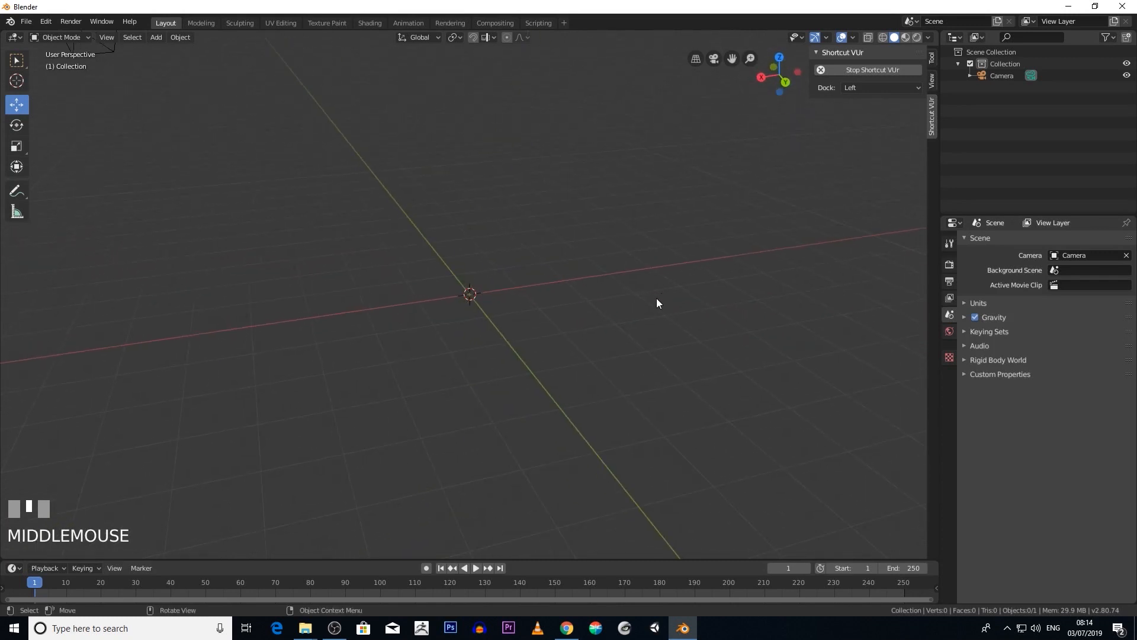
scroll(595, 329, "up", 1)
scroll(595, 329, "down", 1)
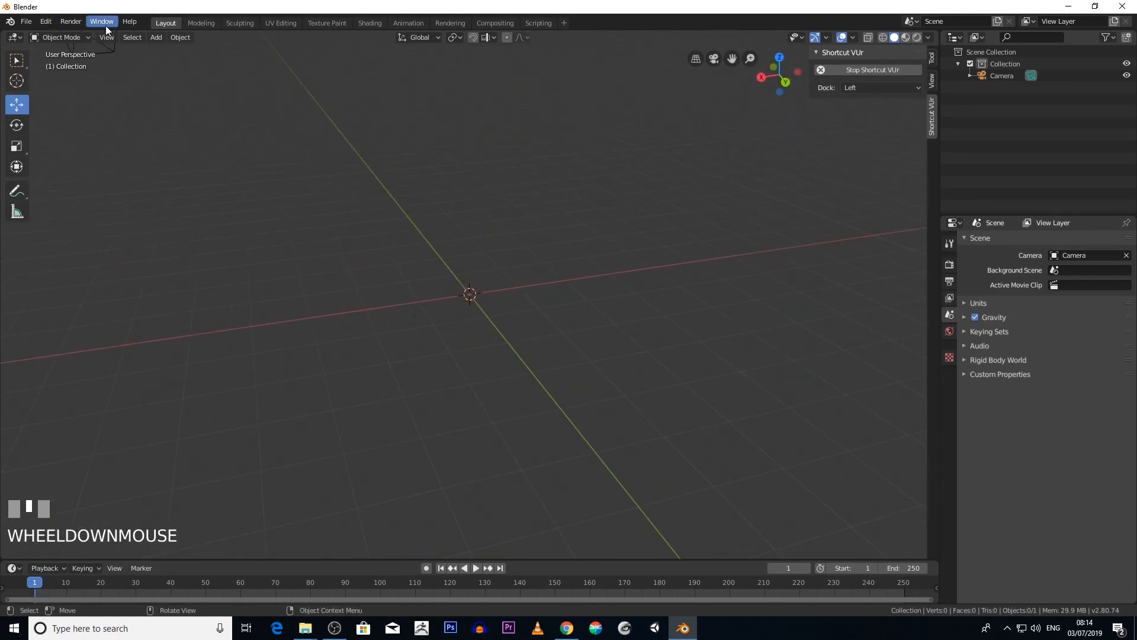
Add a cylinder mesh at the scene's origin
left_click(158, 38)
mouse_move(174, 49)
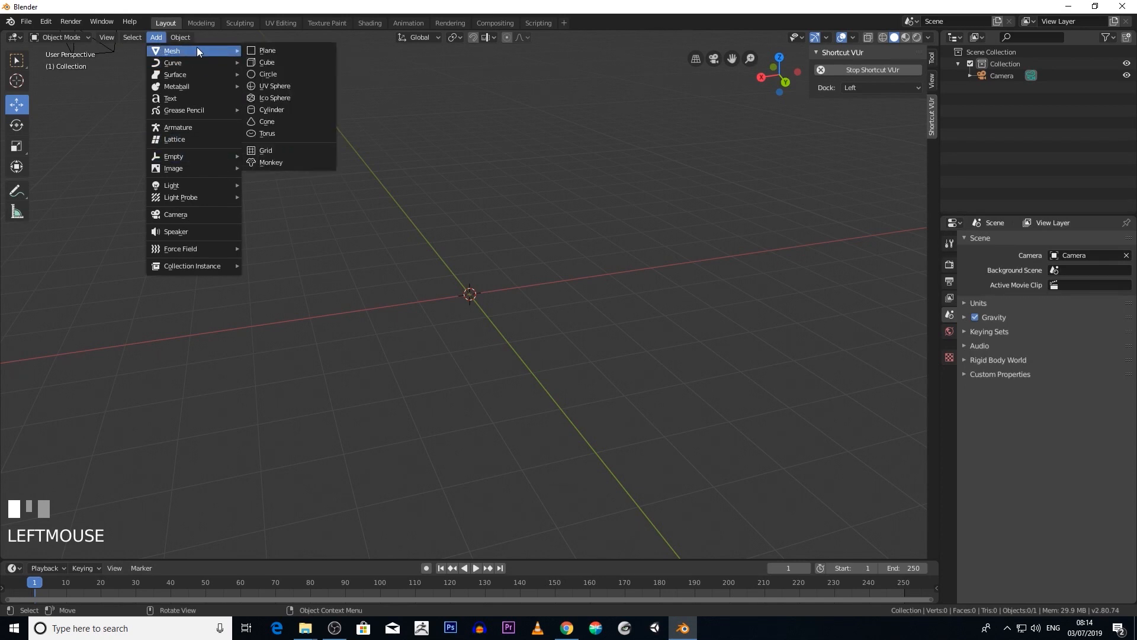
left_click(289, 109)
scroll(432, 198, "up", 2)
mouse_move(432, 198)
middle_mouse_down()
mouse_move(419, 196)
mouse_move(443, 185)
middle_mouse_up()
scroll(421, 199, "down", 2)
scroll(425, 201, "up", 1)
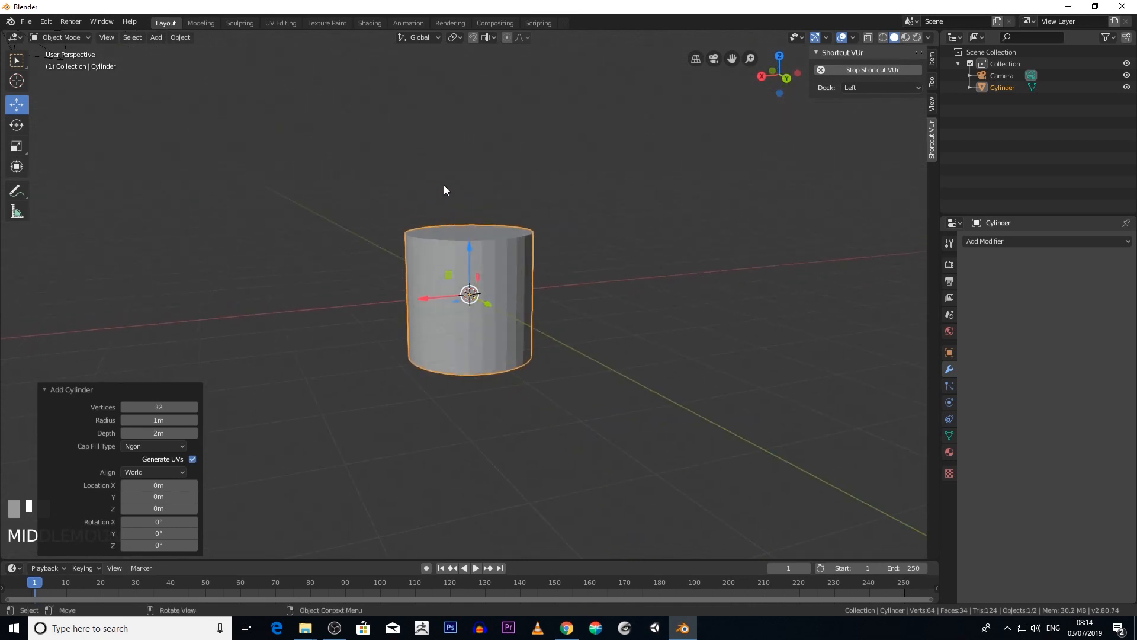
In Edit Mode, subdivide all of the cylinder's faces
left_click(68, 37)
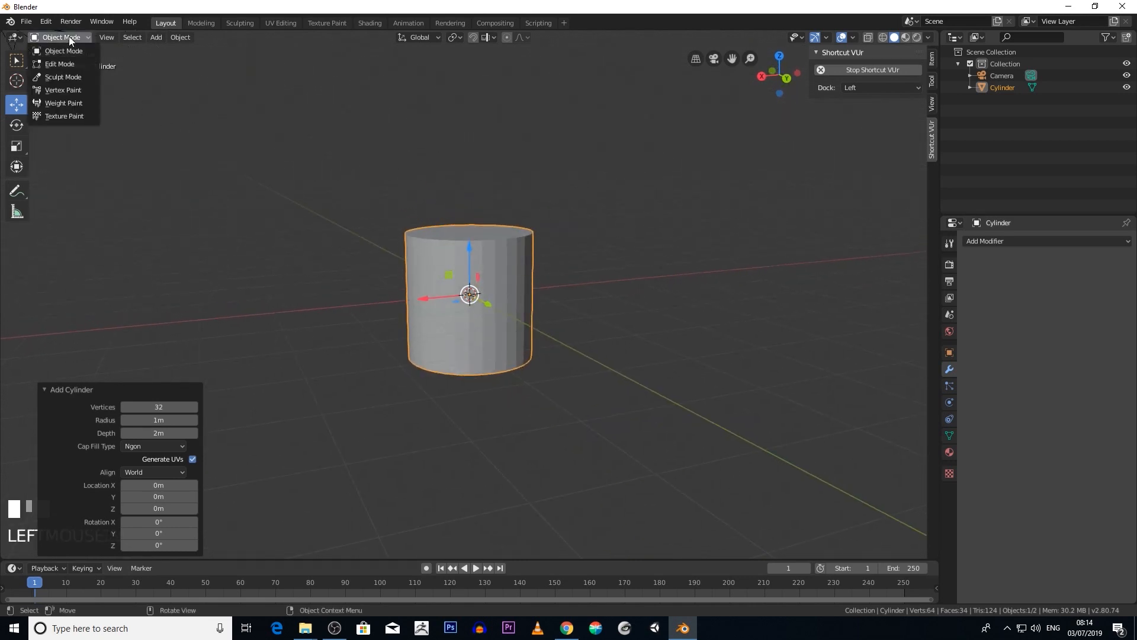
left_click(70, 61)
middle_click_drag(438, 222, 421, 252)
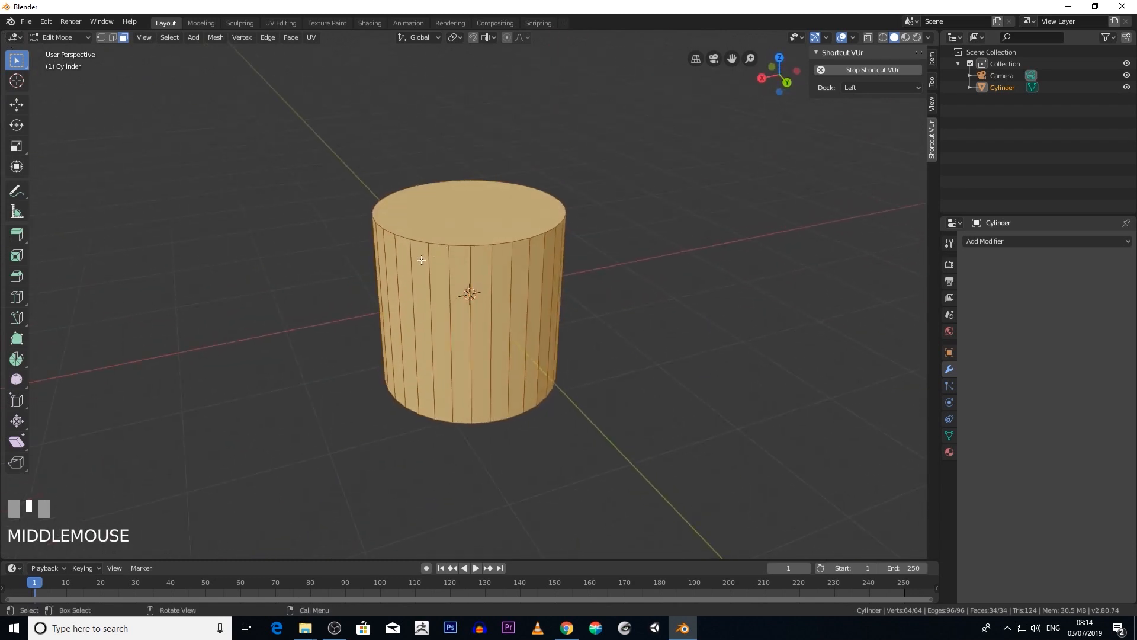
scroll(408, 263, "up", 1)
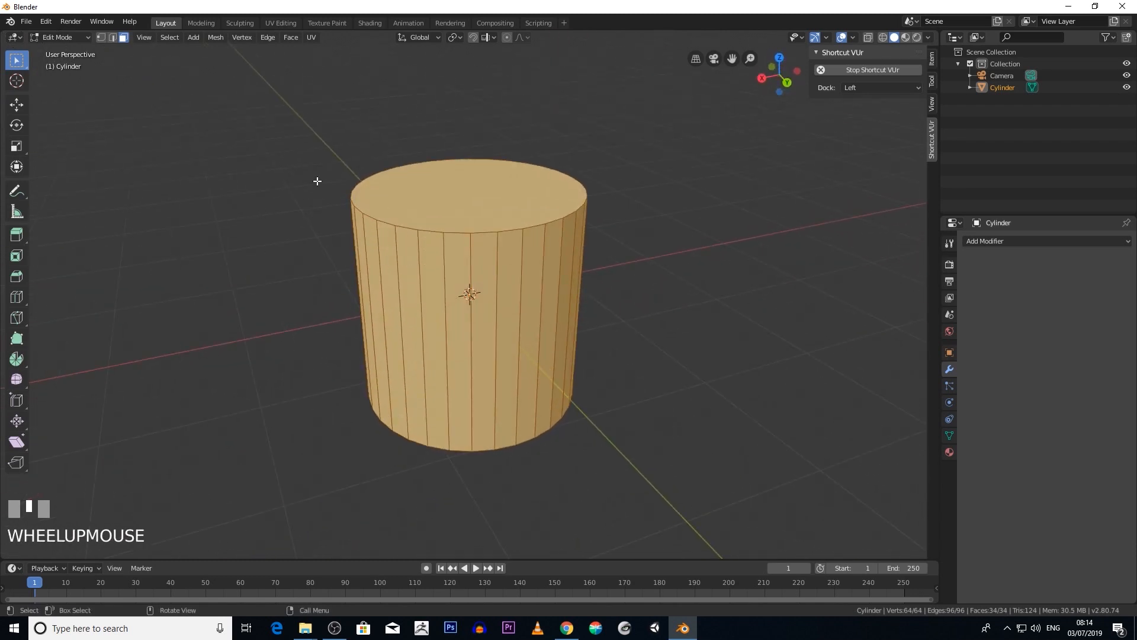
right_click(320, 156)
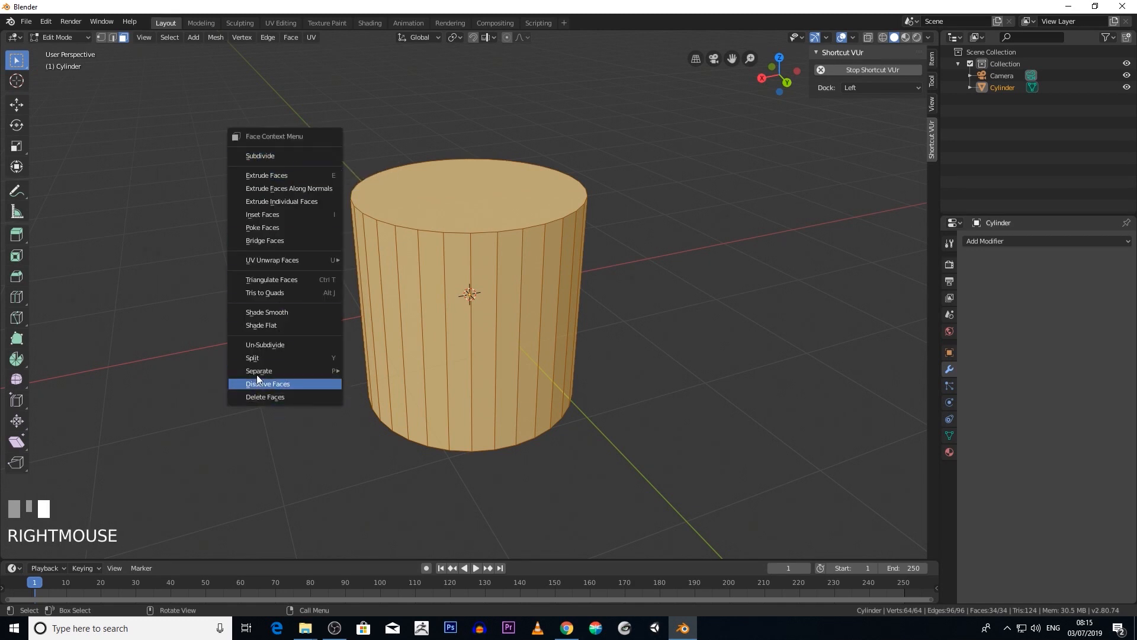
left_click(264, 155)
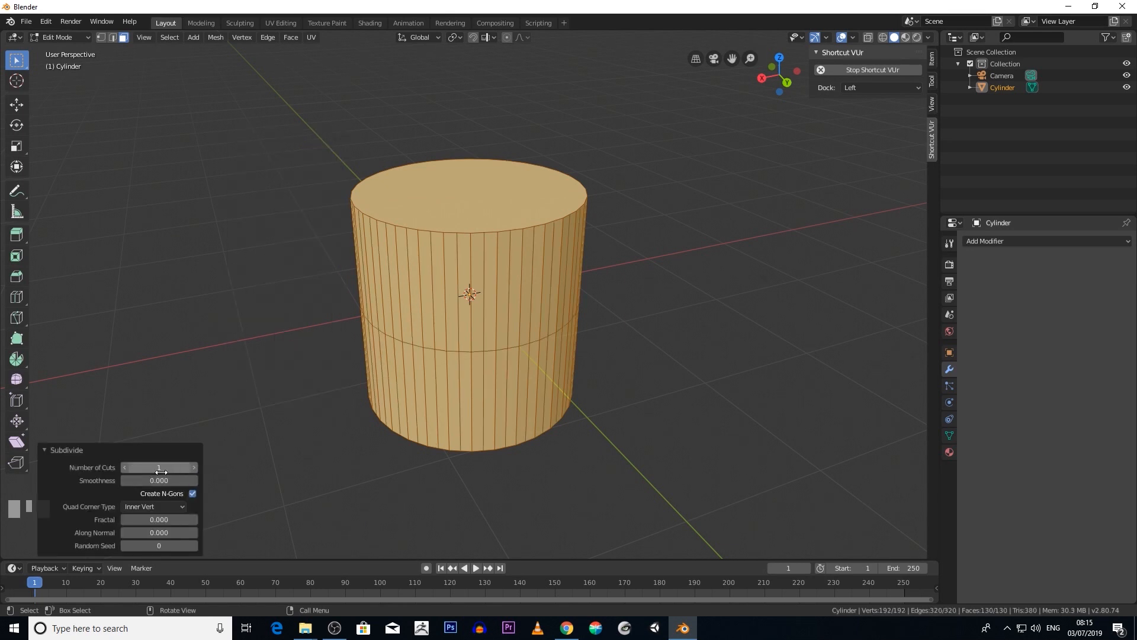
Set the subdivision's number of cuts to 10
left_click(192, 468)
left_click(192, 468)
left_click(192, 468)
left_click(192, 468)
left_click(192, 468)
left_click(192, 468)
left_click(192, 468)
left_click(191, 467)
left_click(192, 467)
scroll(278, 310, "down", 2)
mouse_move(278, 310)
middle_mouse_down()
mouse_move(236, 284)
mouse_move(316, 279)
mouse_move(272, 317)
mouse_move(287, 322)
middle_mouse_up()
scroll(272, 292, "up", 2)
scroll(316, 280, "down", 2)
scroll(293, 317, "up", 3)
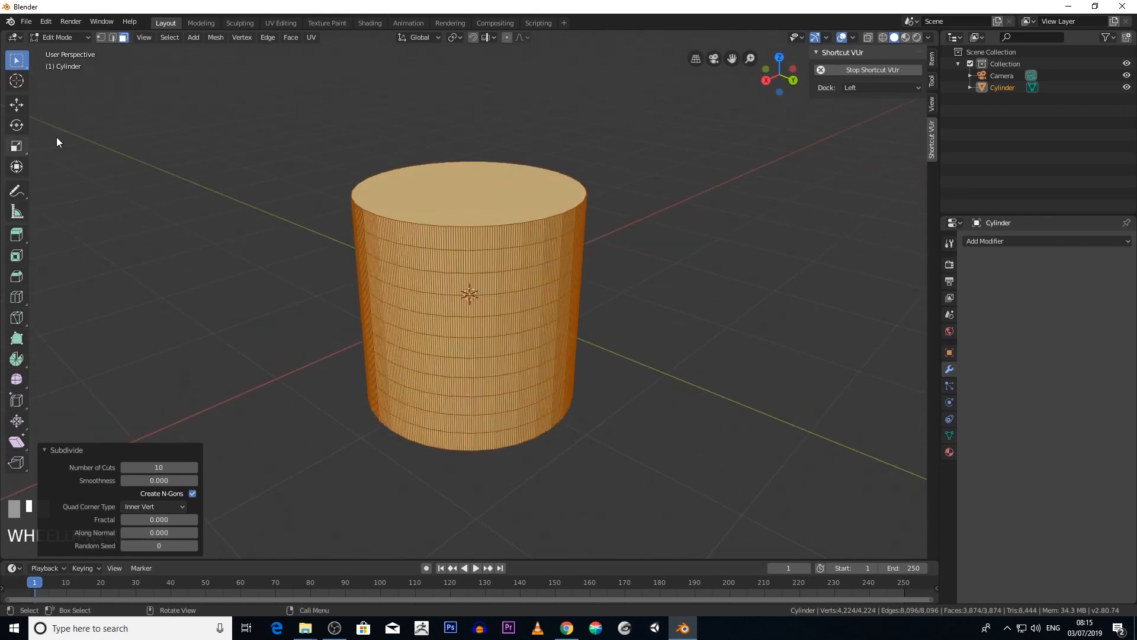
Add a Simple Deform modifier to the cylinder
left_click(1100, 243)
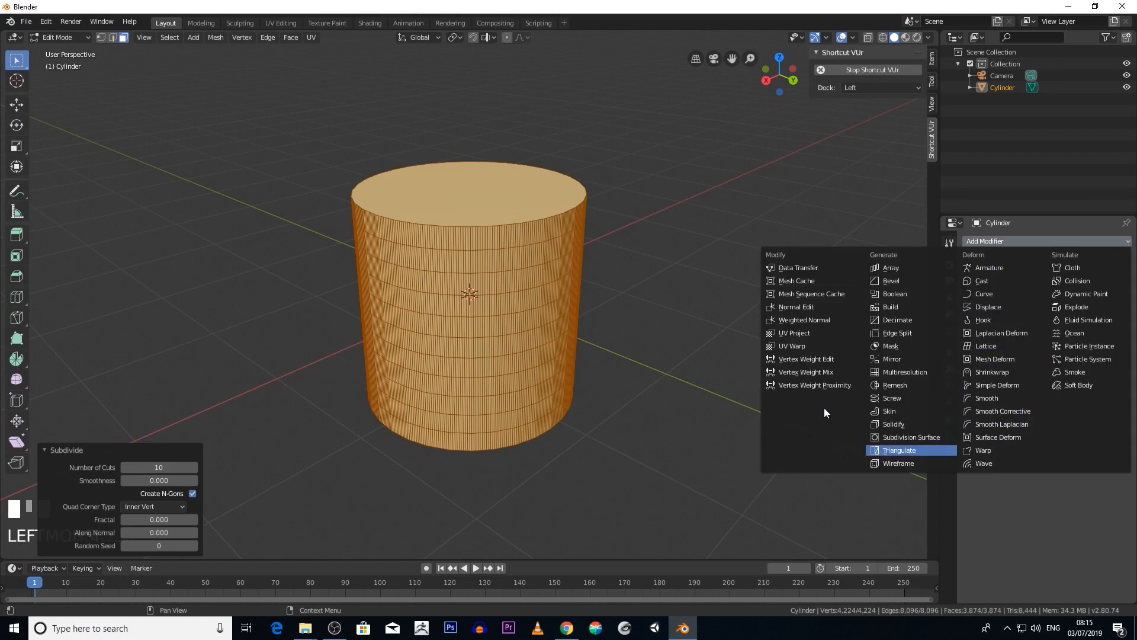
left_click(1025, 385)
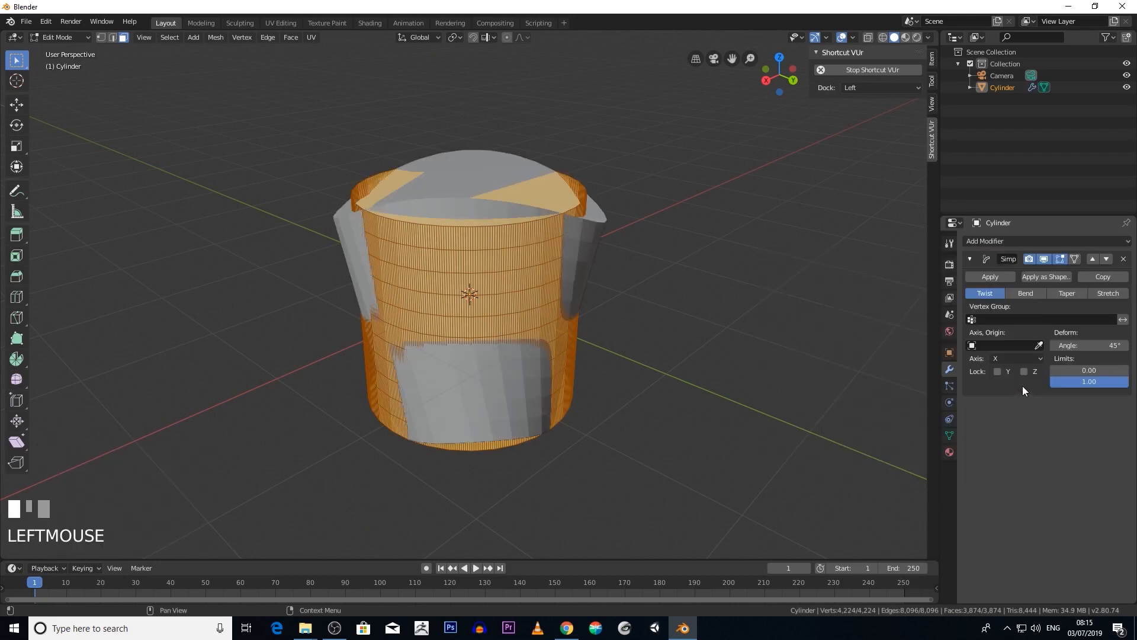
middle_click_drag(761, 322, 765, 298)
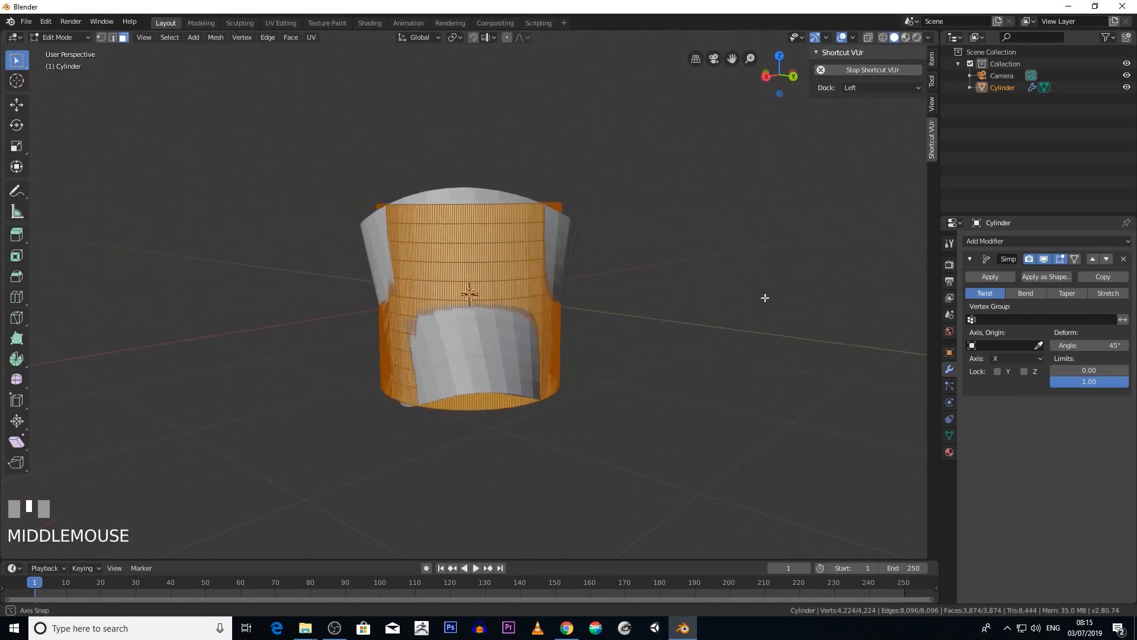
Set the Simple Deform modifier to Bend and return to Object Mode
left_click(1026, 293)
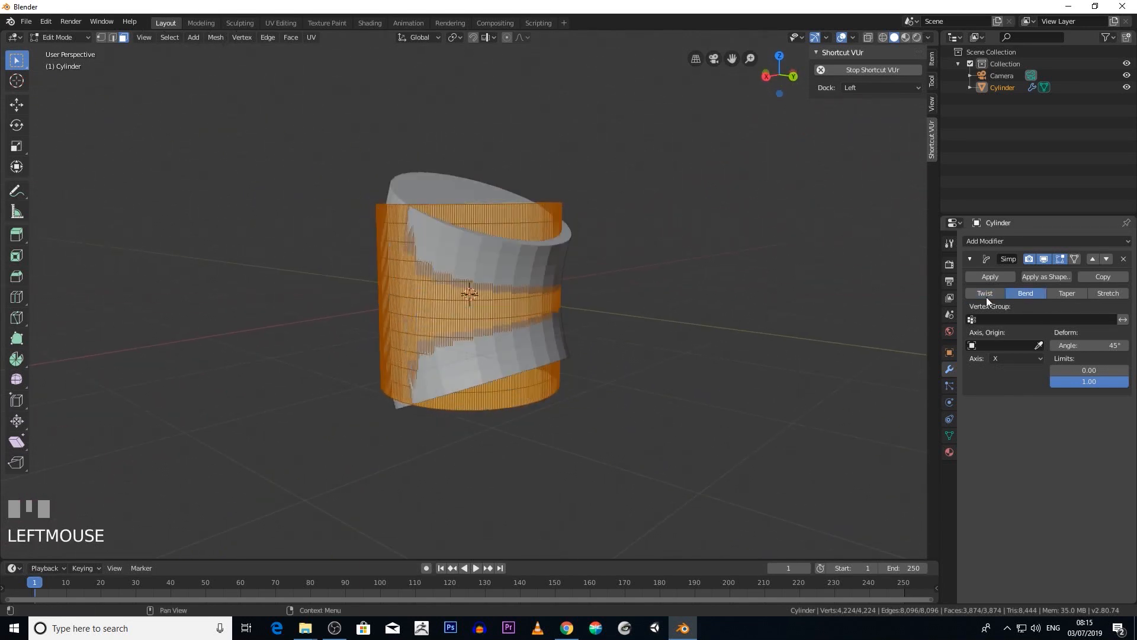
left_click(73, 39)
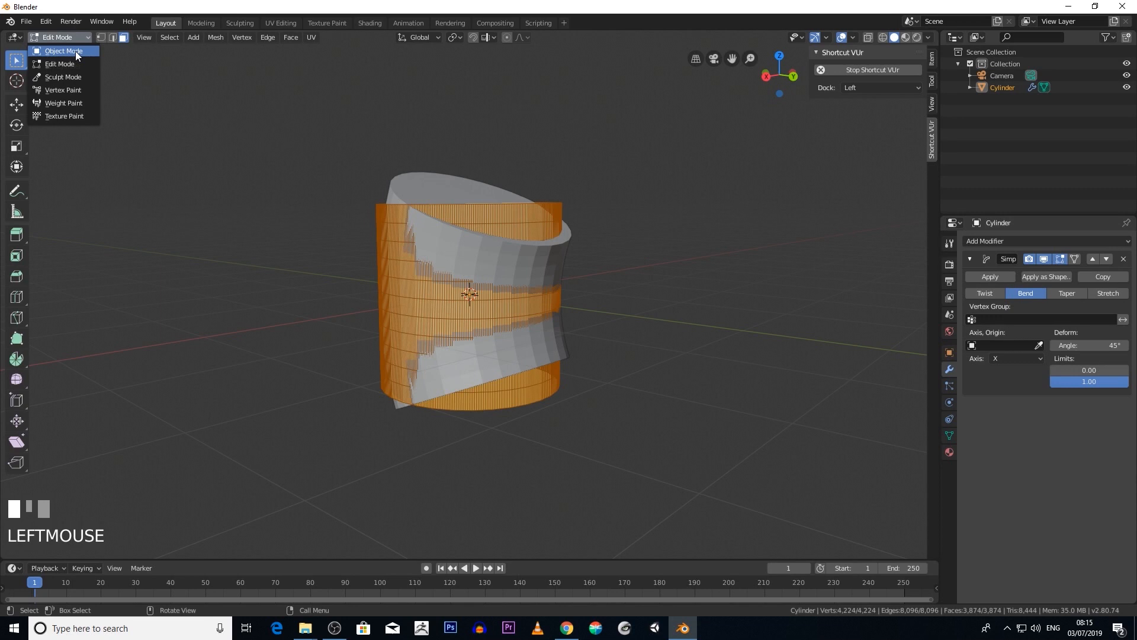
left_click(76, 51)
Vary the bend angle of the cylinder's Simple Deform modifier and leave it at -20.7°
mouse_move(565, 205)
middle_mouse_down()
mouse_move(629, 247)
mouse_move(605, 253)
mouse_move(626, 214)
mouse_move(557, 242)
mouse_move(574, 220)
middle_mouse_up()
scroll(638, 246, "up", 3)
scroll(634, 222, "down", 3)
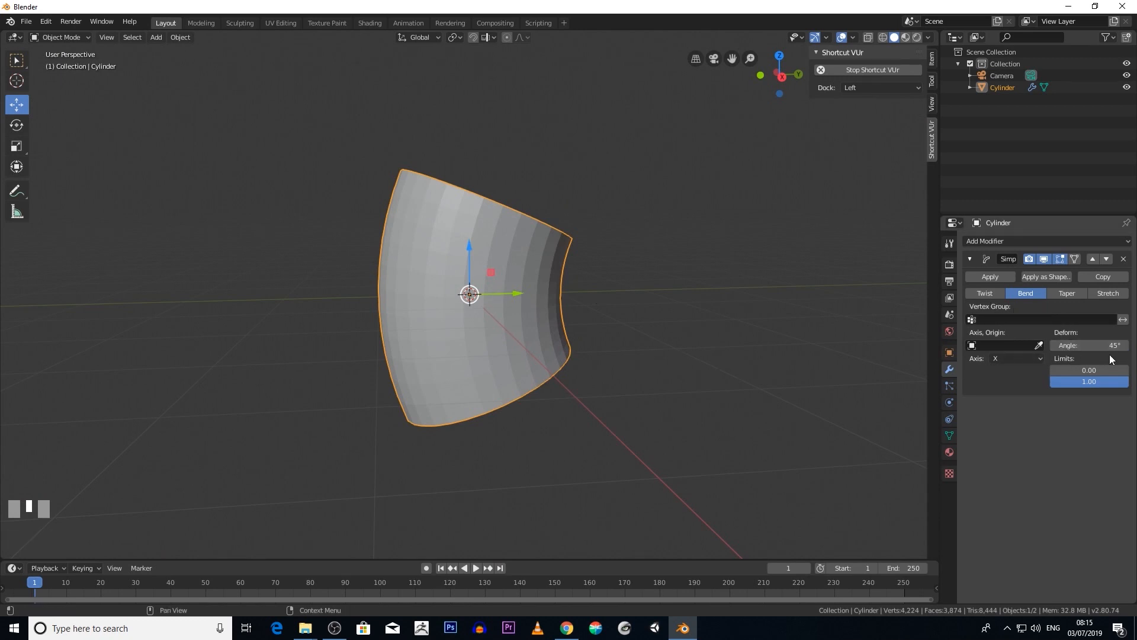
left_click_drag(1096, 349, 1007, 348)
mouse_move(1086, 346)
left_mouse_down()
mouse_move(1122, 345)
mouse_move(1055, 345)
mouse_move(1124, 346)
mouse_move(1059, 345)
mouse_move(1116, 346)
mouse_move(1075, 346)
mouse_move(1103, 345)
left_mouse_up()
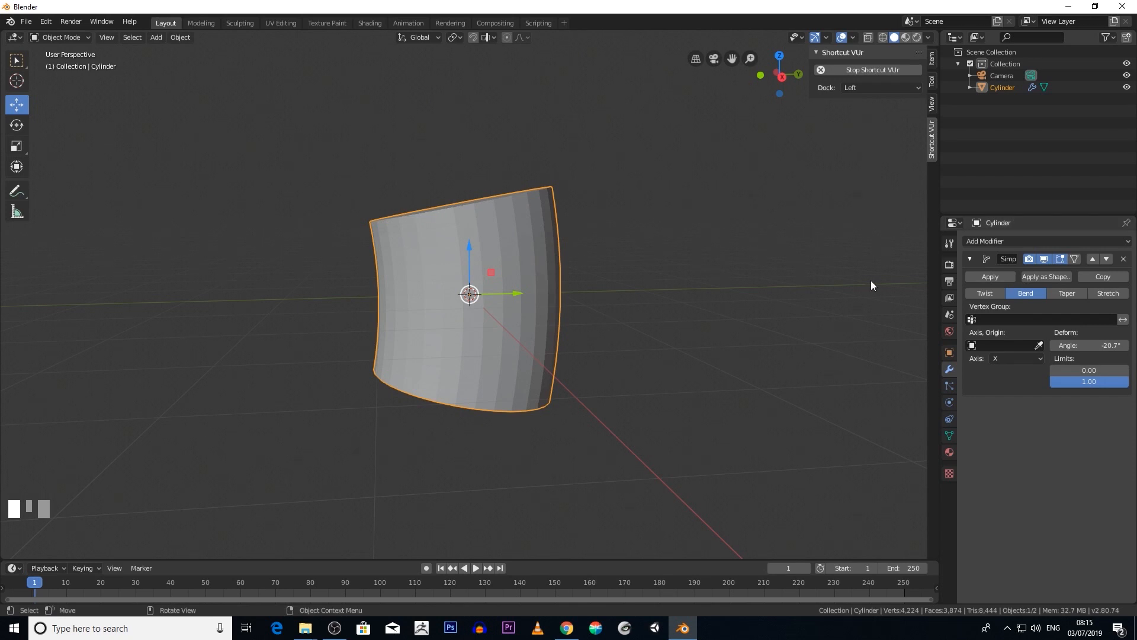
Set the Simple Deform modifier to Stretch with a factor of 0.649
left_click(1105, 293)
left_click_drag(1090, 351, 1113, 350)
middle_click_drag(790, 289, 678, 291)
left_click_drag(1103, 347, 1096, 350)
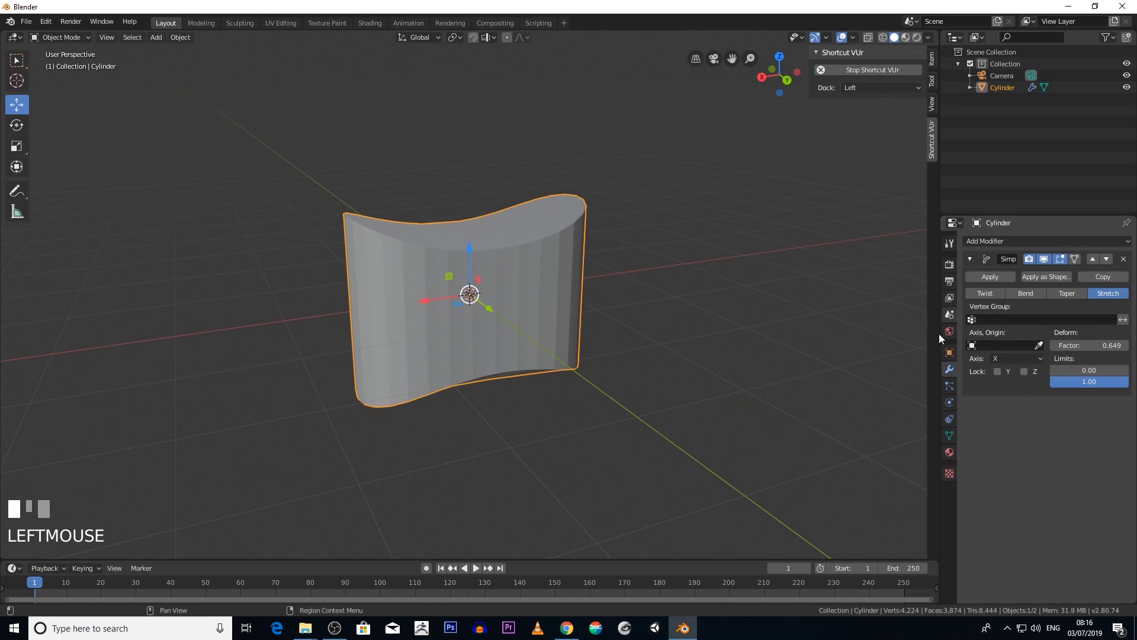
middle_click_drag(685, 247, 739, 270)
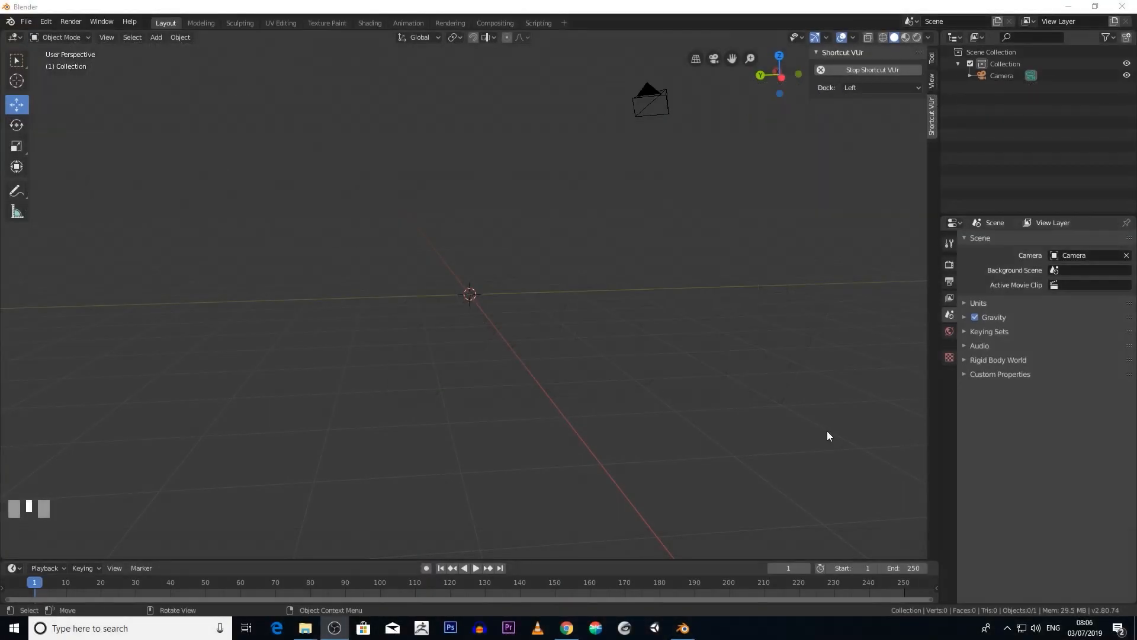
scroll(681, 354, "down", 3)
middle_click_drag(679, 355, 593, 350)
scroll(556, 370, "up", 1)
scroll(592, 348, "up", 1)
scroll(474, 330, "down", 1)
scroll(472, 336, "up", 1)
middle_click_drag(494, 227, 540, 232)
scroll(542, 231, "down", 1)
mouse_move(487, 298)
middle_mouse_down()
mouse_move(442, 284)
mouse_move(477, 316)
middle_mouse_up()
scroll(476, 315, "up", 1)
middle_click_drag(866, 269, 567, 246)
scroll(449, 237, "down", 1)
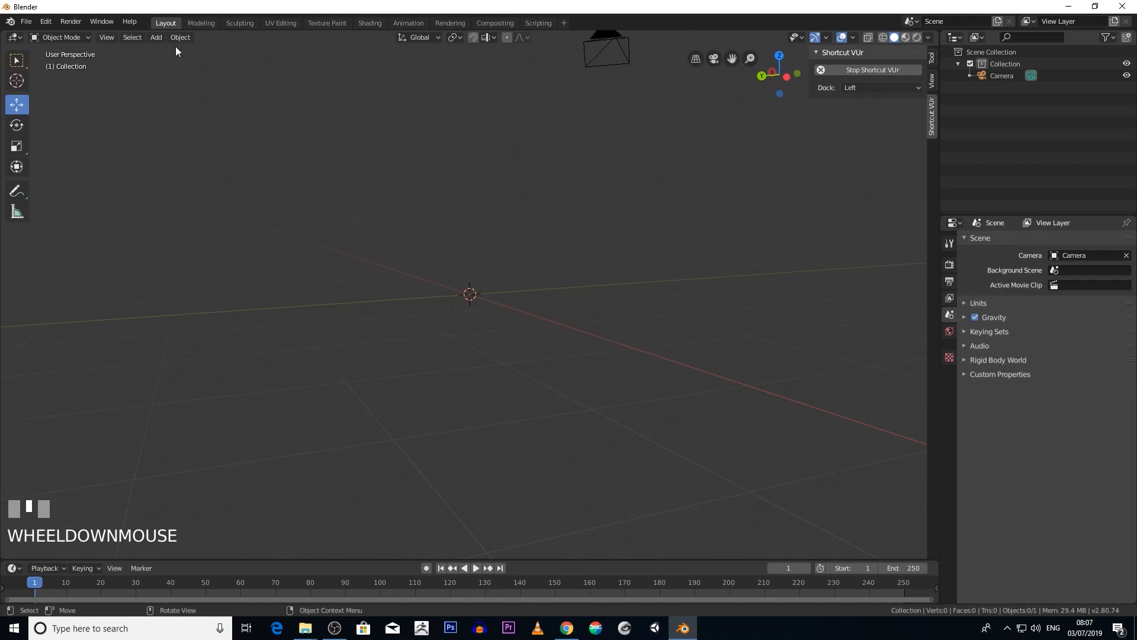
Add a cube mesh at the origin of the empty scene
left_click(157, 36)
mouse_move(170, 49)
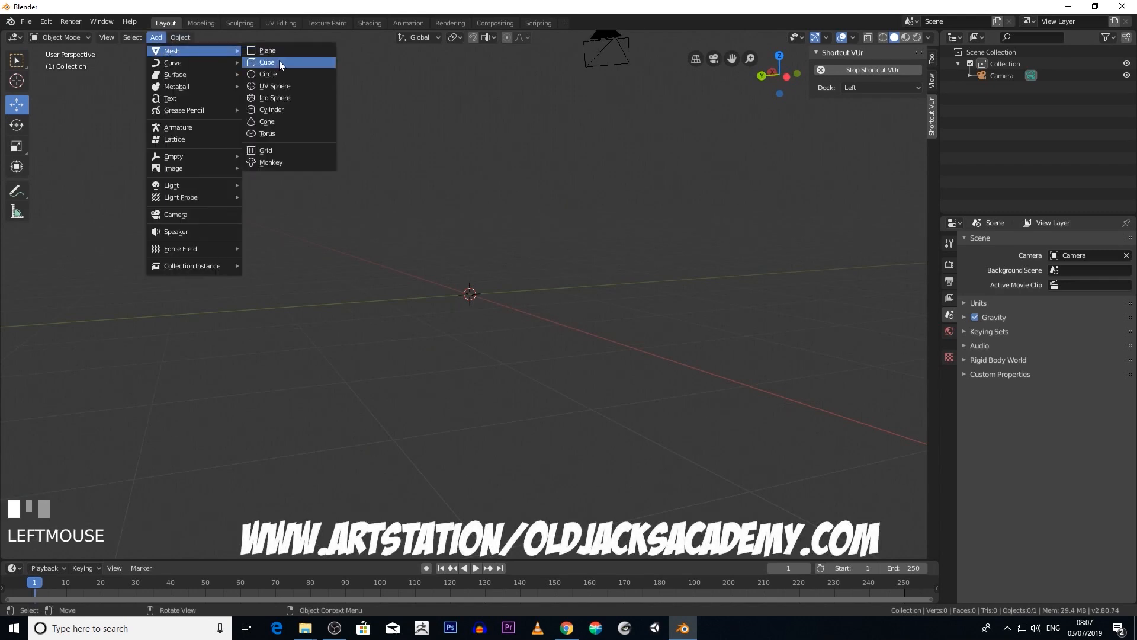
left_click(279, 62)
middle_click_drag(581, 269, 581, 331)
scroll(599, 298, "down", 2)
Switch the cube to Edit Mode
left_click(172, 37)
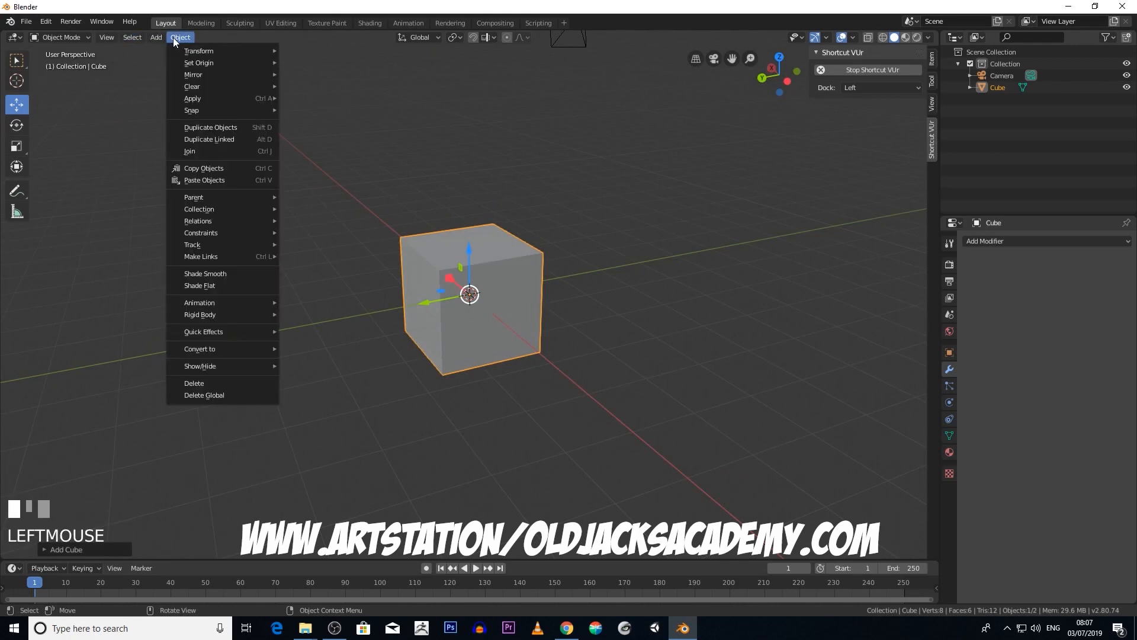
left_click(175, 34)
left_click(73, 37)
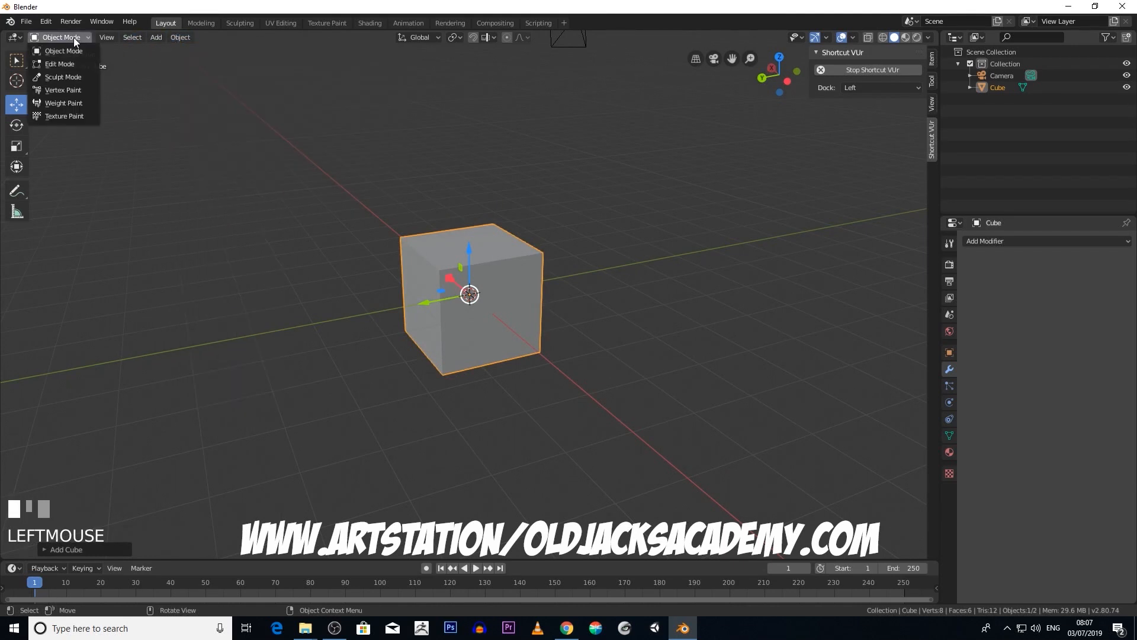
left_click(71, 64)
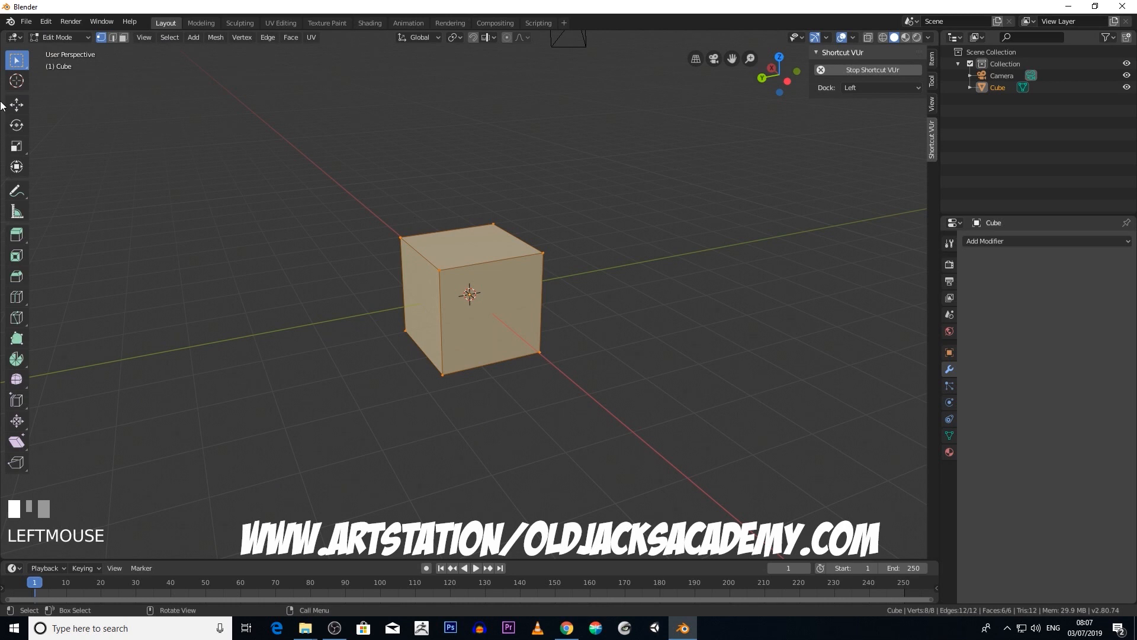
Delete the cube's top face in face select mode
left_click(16, 60)
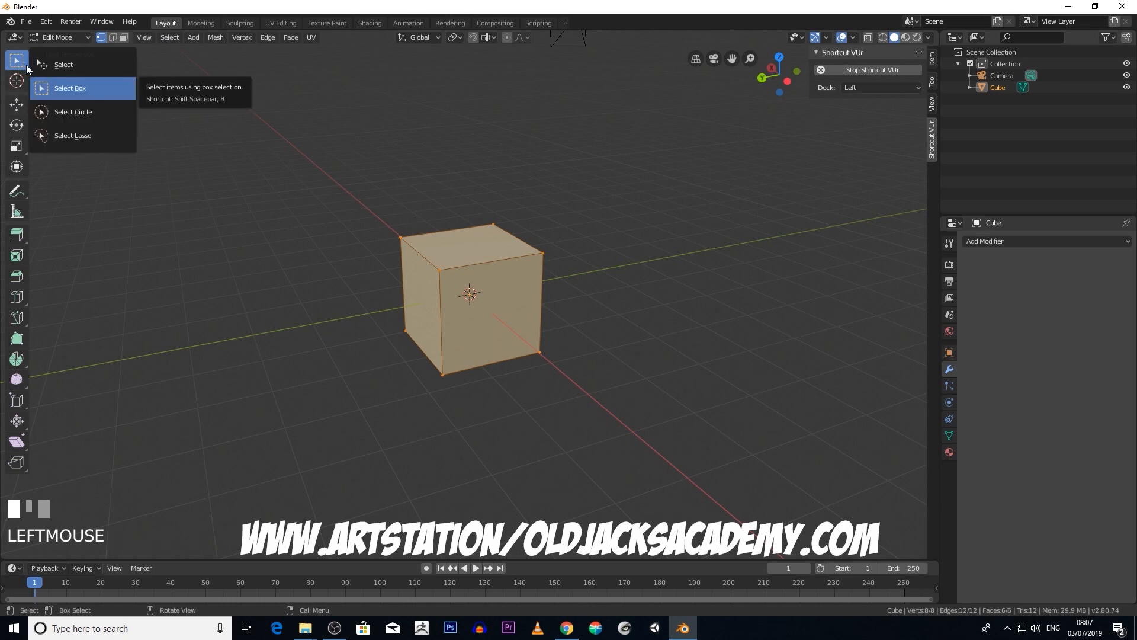
left_click(64, 64)
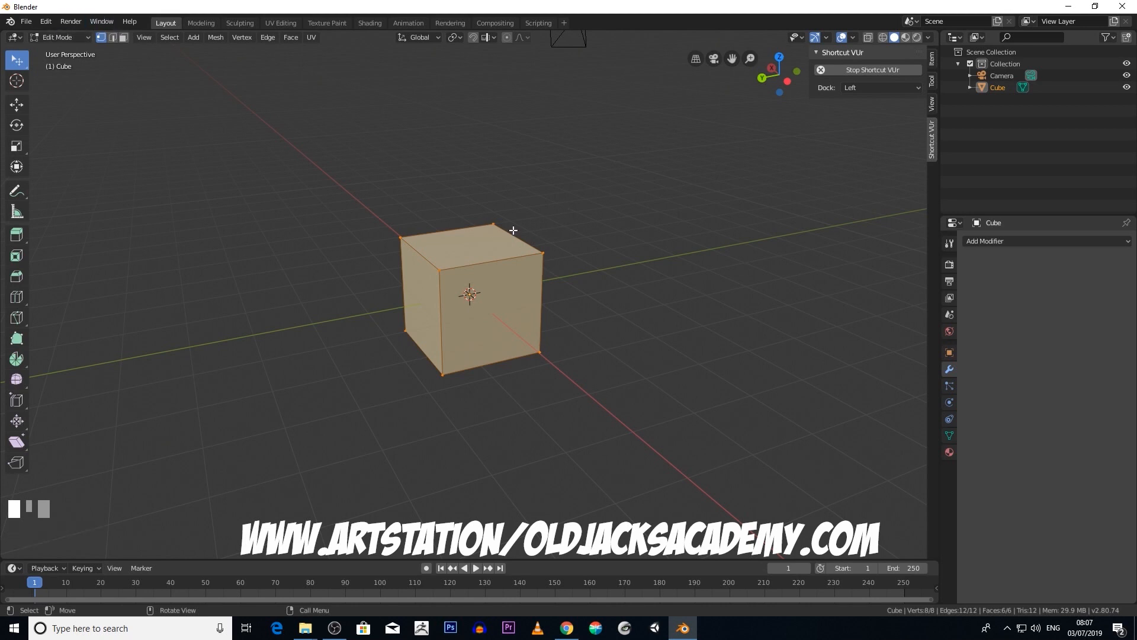
left_click(123, 37)
left_click(463, 242)
mouse_move(472, 283)
middle_mouse_down()
mouse_move(596, 254)
mouse_move(470, 292)
middle_mouse_up()
scroll(528, 267, "up", 2)
mouse_move(528, 268)
middle_mouse_down()
mouse_move(462, 243)
mouse_move(500, 203)
mouse_move(511, 202)
mouse_move(526, 269)
middle_mouse_up()
scroll(526, 270, "up", 3)
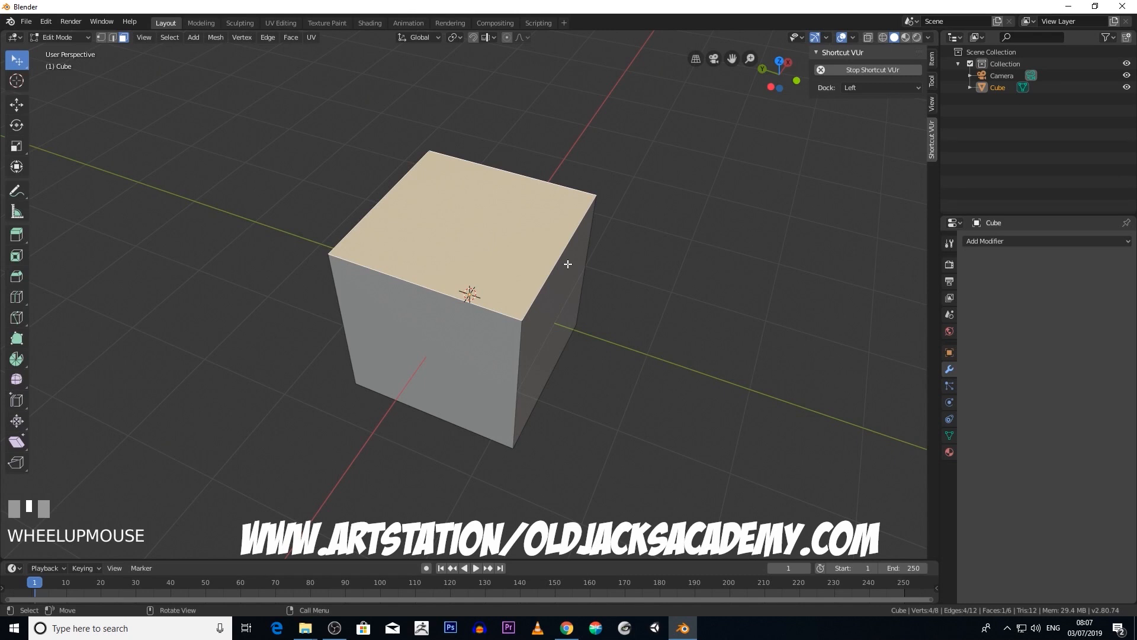
key("Delete")
key("Delete")
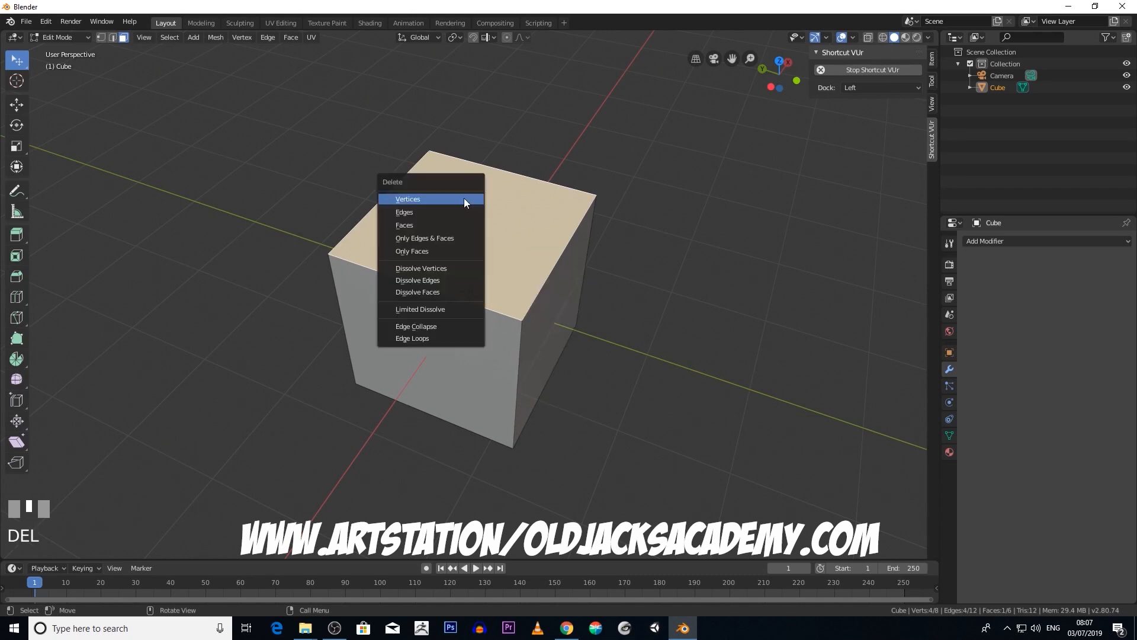
left_click(431, 228)
Examine the open box's interior and wall thickness from several angles
middle_click_drag(548, 279, 461, 231)
scroll(529, 279, "up", 2)
middle_click_drag(327, 196, 363, 201)
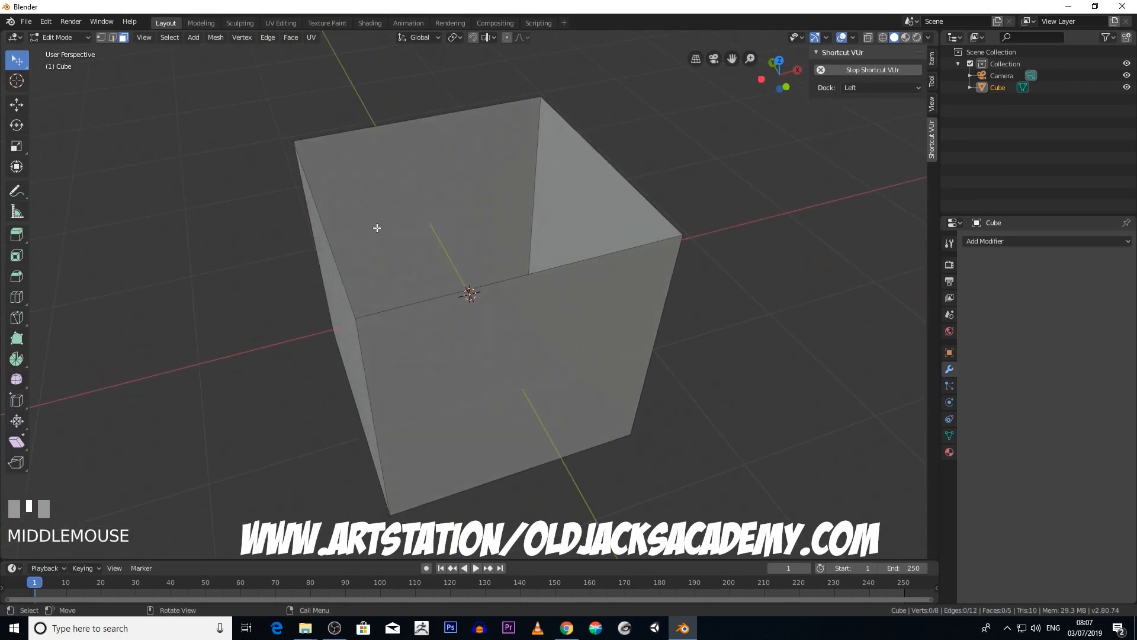
middle_click_drag(377, 227, 338, 269)
middle_click_drag(566, 179, 455, 273)
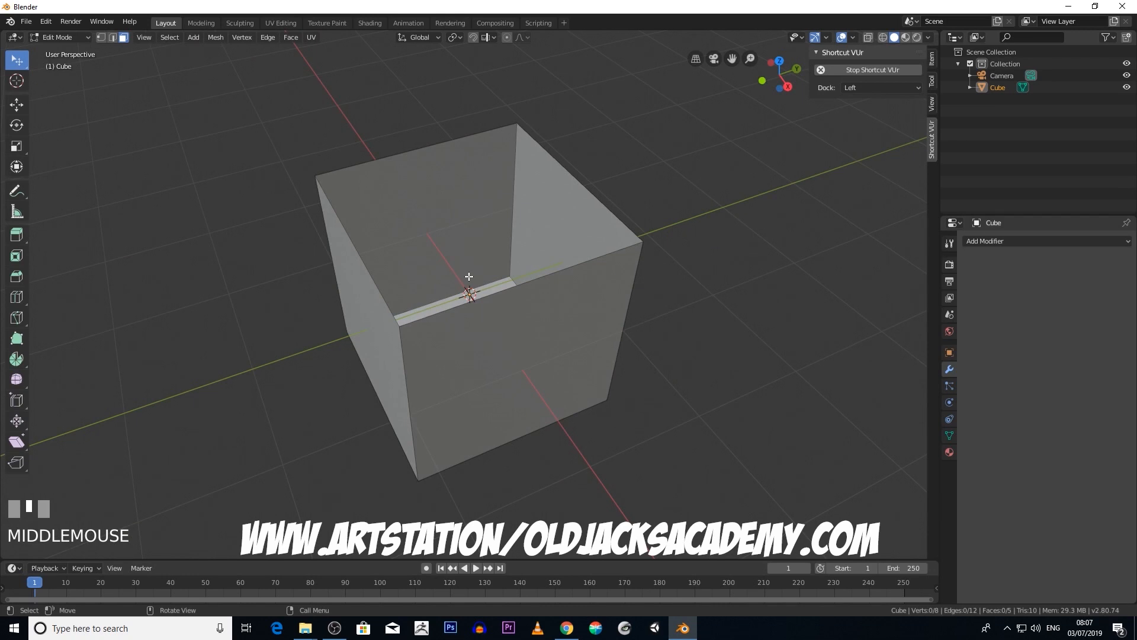
middle_click_drag(348, 239, 386, 249)
scroll(393, 246, "up", 2)
middle_click_drag(786, 379, 652, 353)
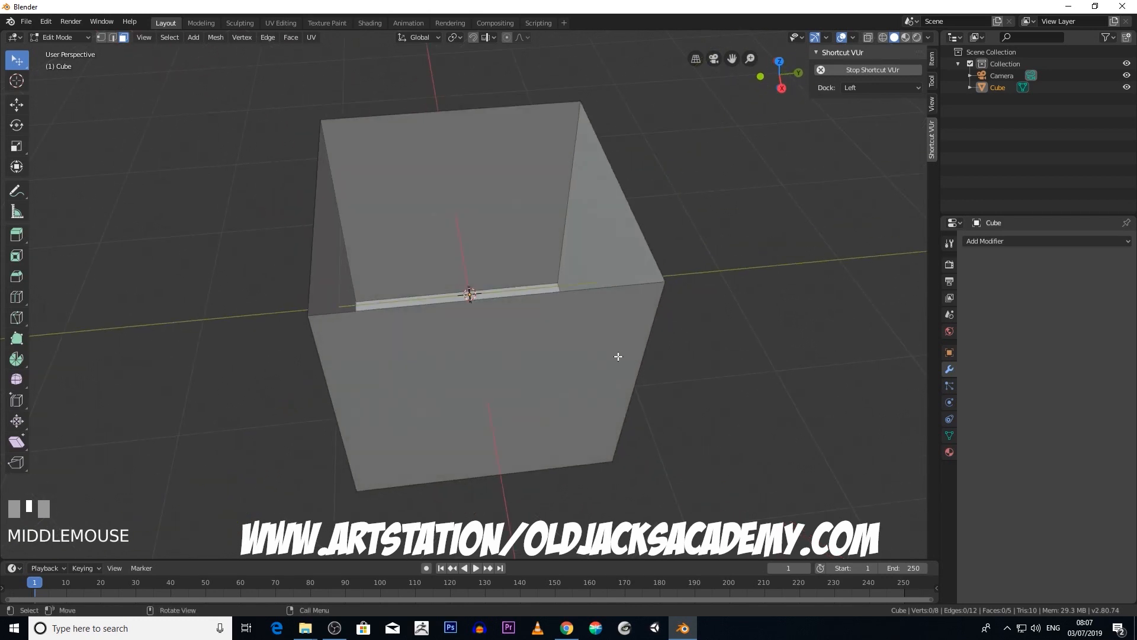
middle_click_drag(572, 347, 486, 367)
scroll(470, 381, "down", 2)
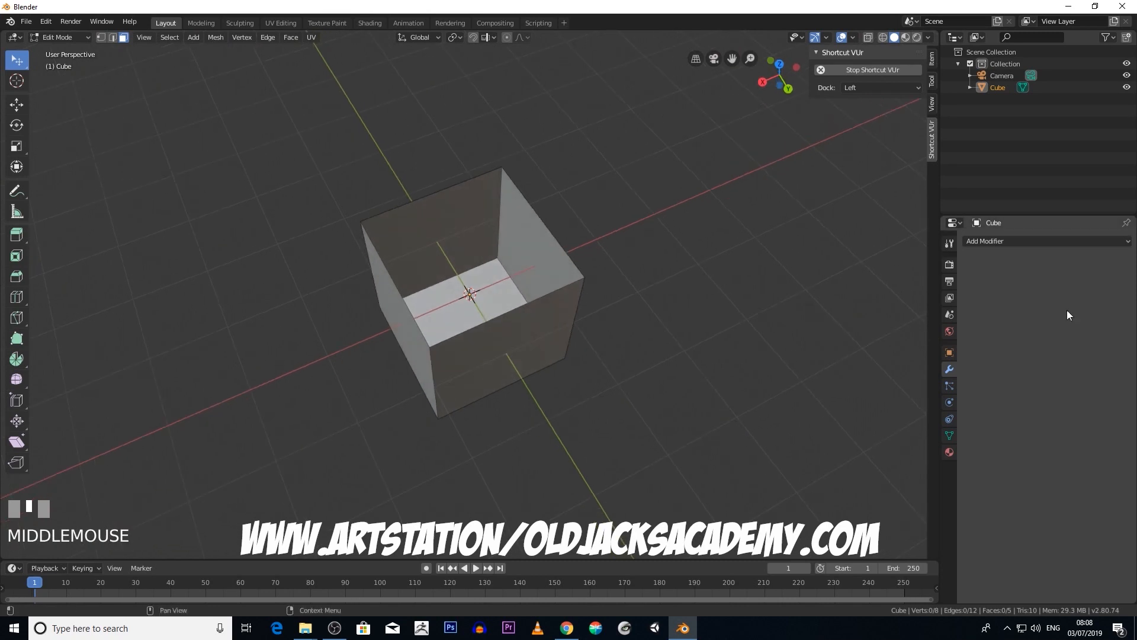
Add a Solidify modifier to the open box with a thickness of 0.46 m
left_click(1072, 240)
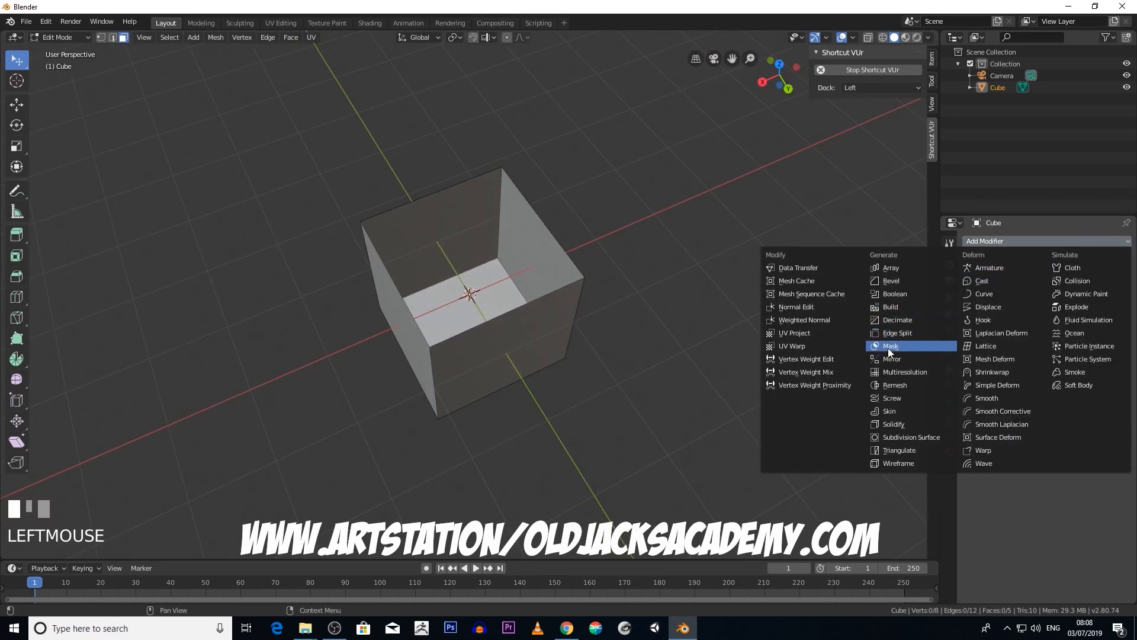
left_click(901, 423)
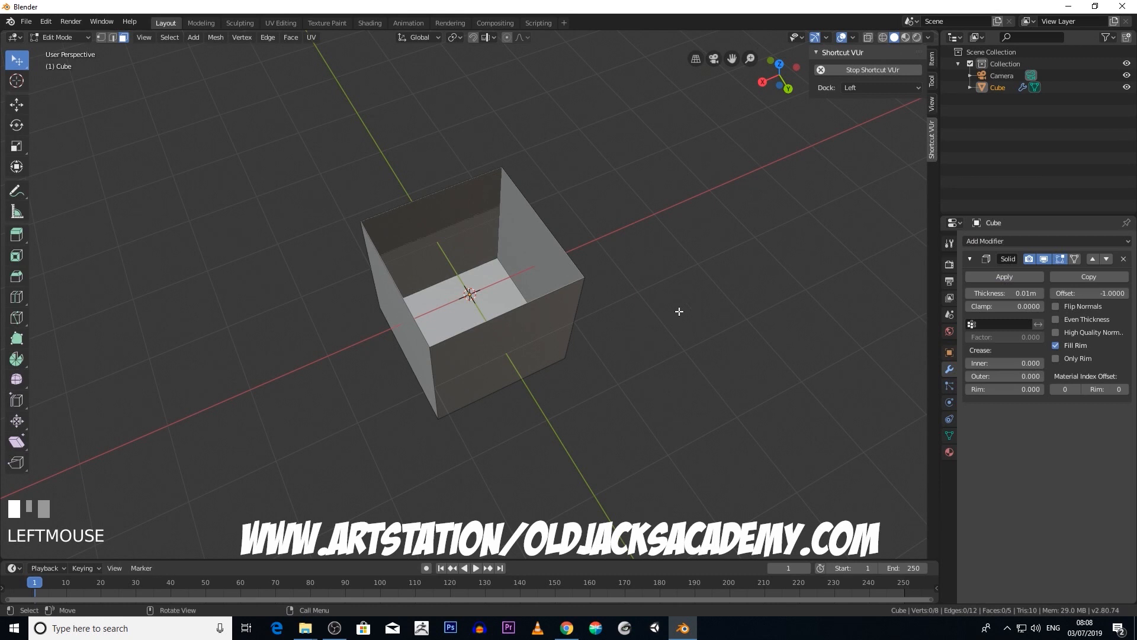
left_click_drag(1004, 292, 1034, 293)
middle_click_drag(657, 231, 680, 216)
scroll(612, 188, "up", 4)
middle_click_drag(612, 188, 524, 168)
middle_click_drag(444, 188, 654, 186)
Return the box to Object Mode and move it along the X axis away from the origin
scroll(516, 208, "down", 4)
scroll(605, 188, "down", 1)
scroll(673, 203, "up", 2)
scroll(625, 201, "down", 2)
scroll(653, 186, "down", 2)
scroll(653, 186, "down", 3)
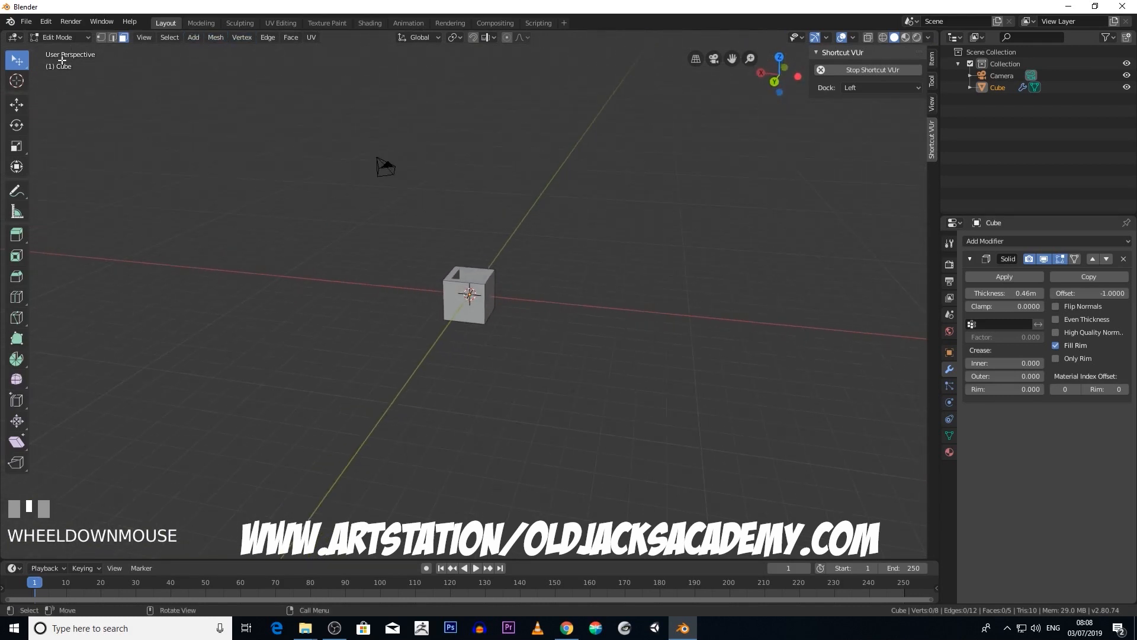
left_click(84, 38)
left_click(77, 54)
left_click_drag(448, 289, 297, 274)
Add a UV sphere mesh at the origin
left_click(160, 37)
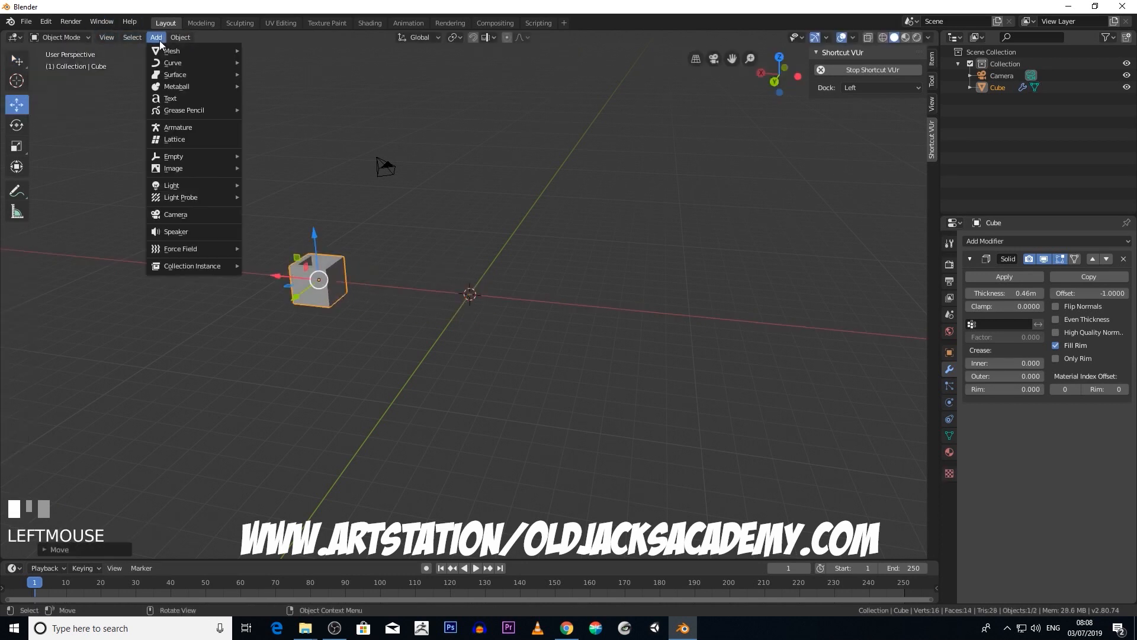
mouse_move(158, 52)
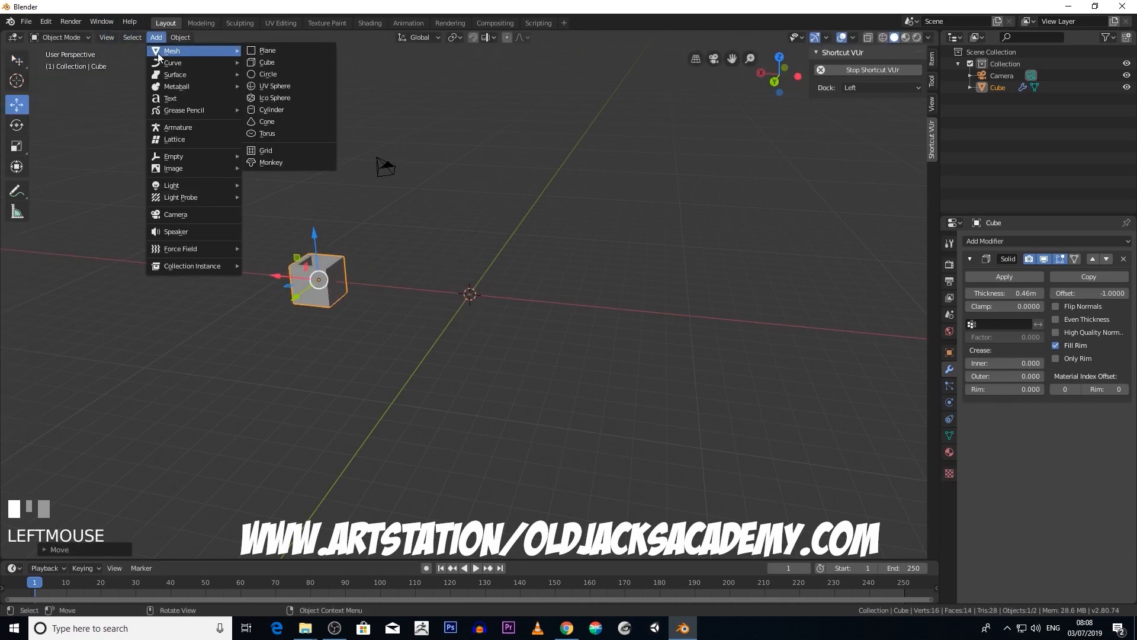
left_click(284, 88)
scroll(411, 202, "up", 3)
middle_click_drag(411, 202, 497, 211)
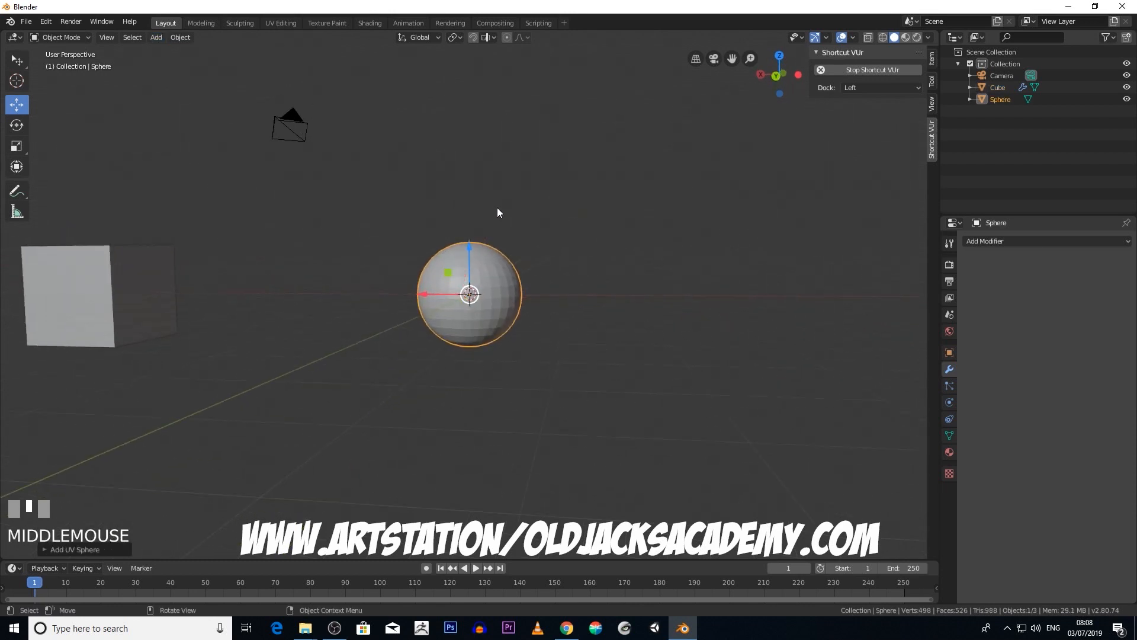
Enable X-ray display and switch the sphere to Edit Mode with the Select Box tool
left_click(866, 38)
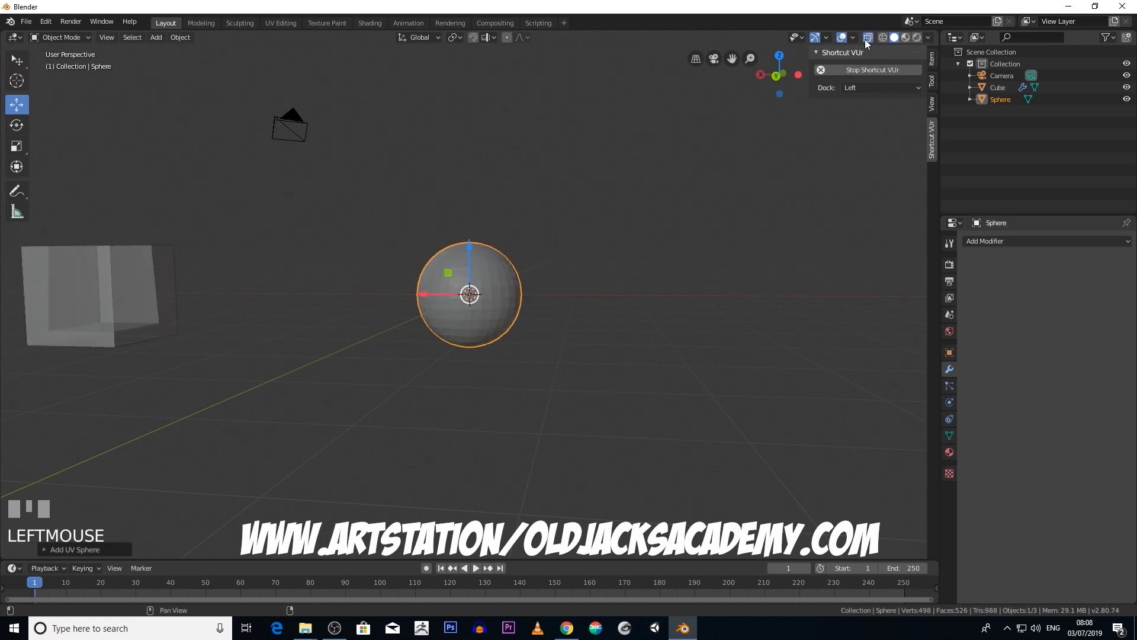
scroll(787, 132, "up", 3)
left_click(57, 37)
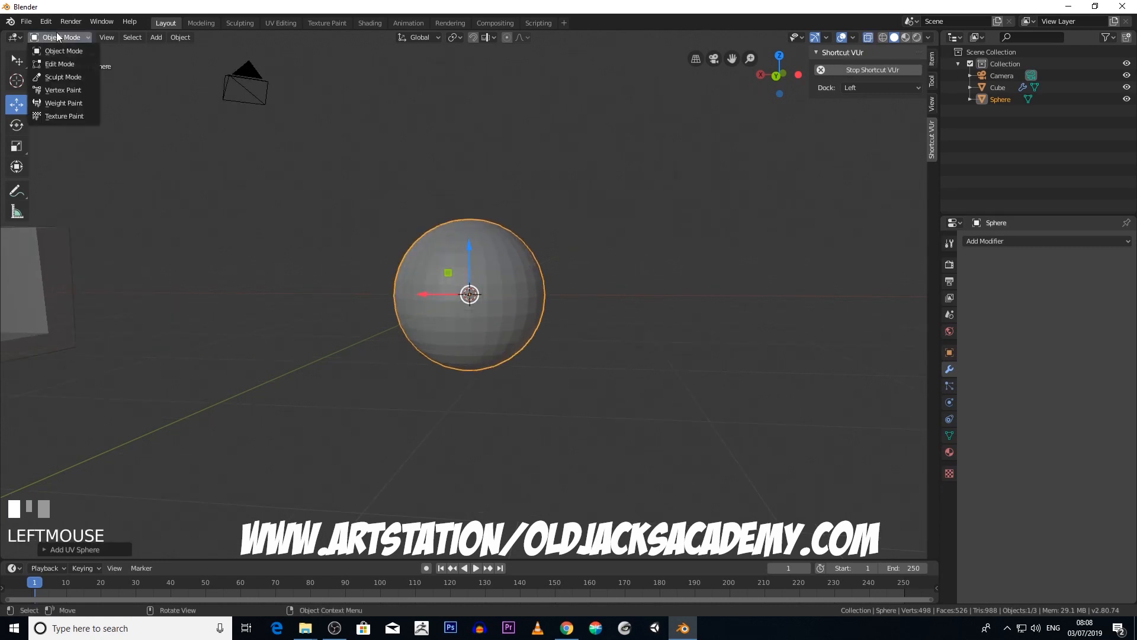
left_click(58, 59)
left_click(25, 64)
left_click(66, 87)
left_click(412, 205)
Box-select all faces of the sphere's upper half and delete them to leave an open bowl
middle_click_drag(414, 208, 569, 223)
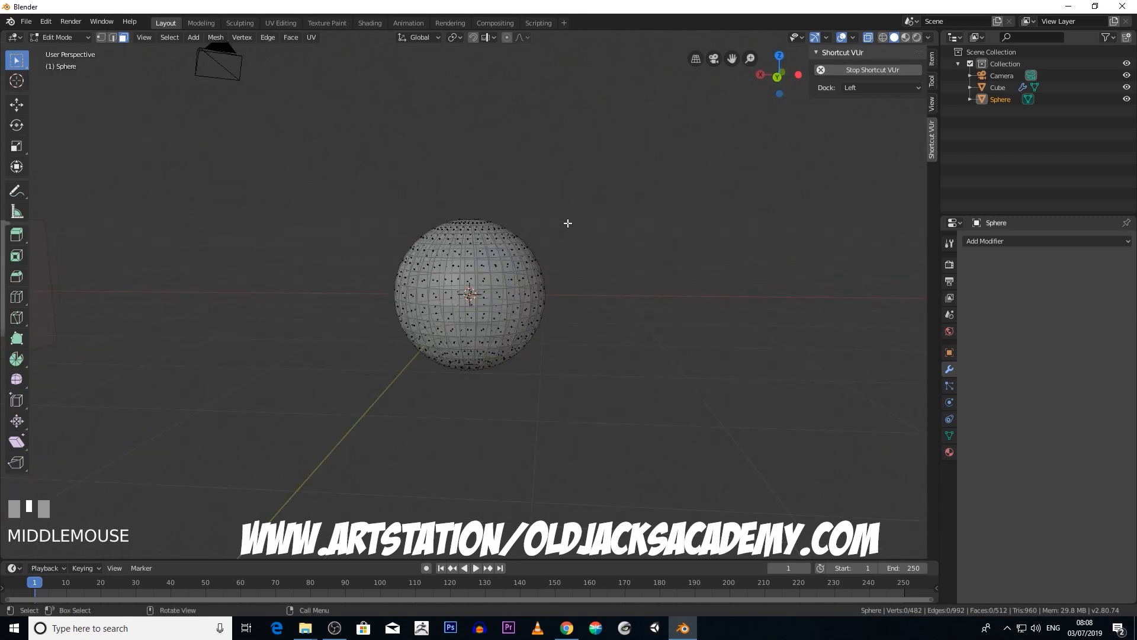
left_click_drag(378, 201, 551, 283)
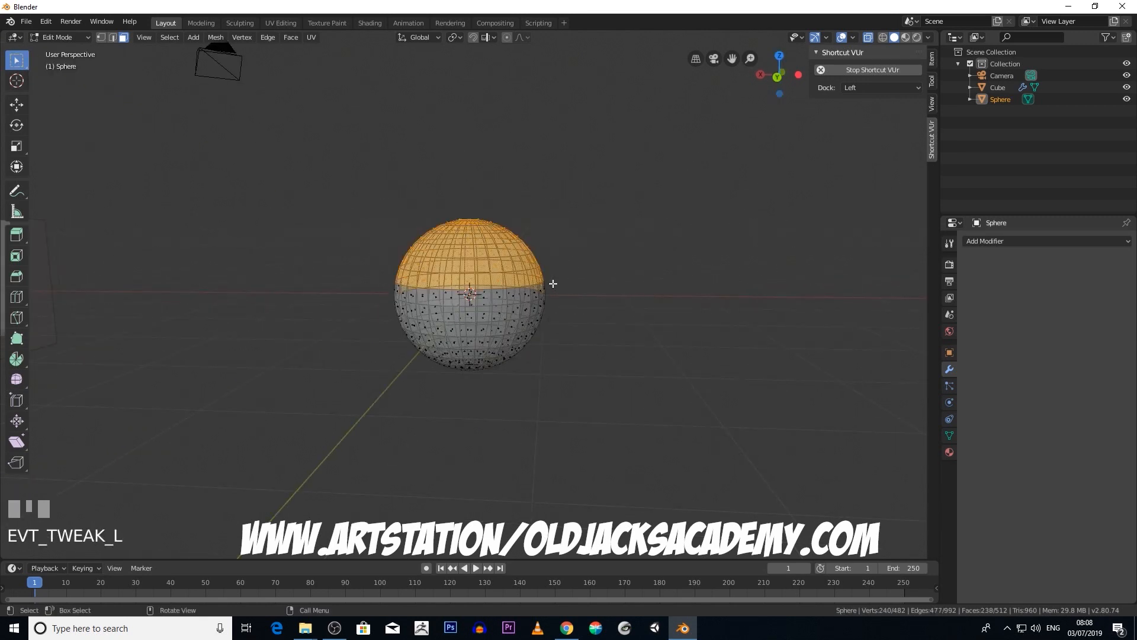
middle_click_drag(574, 282, 589, 262)
left_click_drag(363, 206, 559, 291)
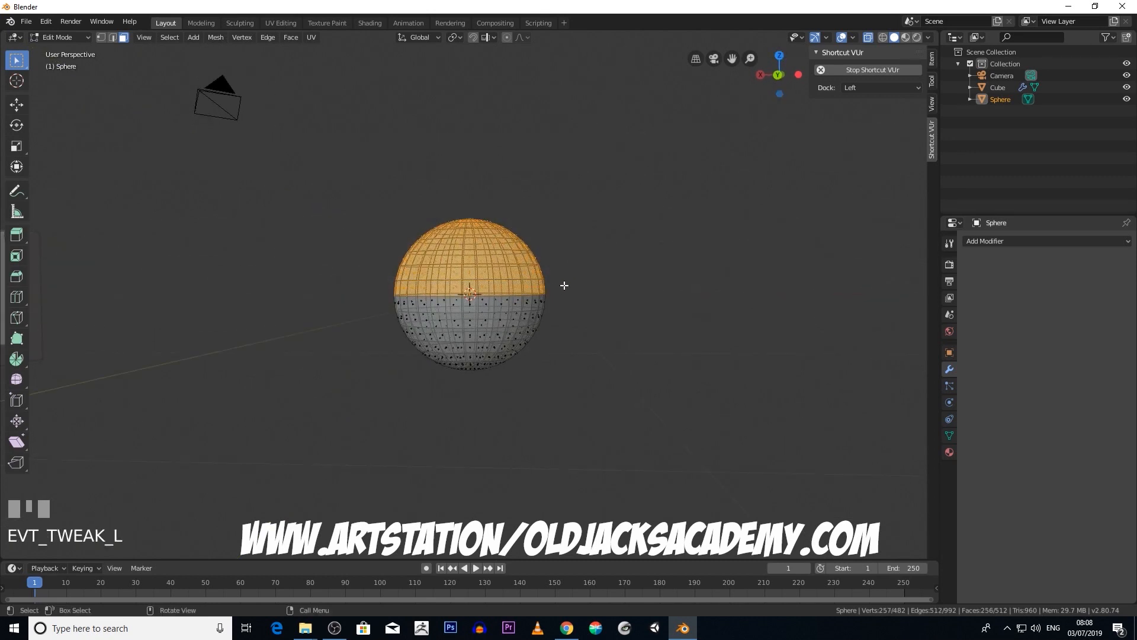
key("Delete")
left_click(553, 283)
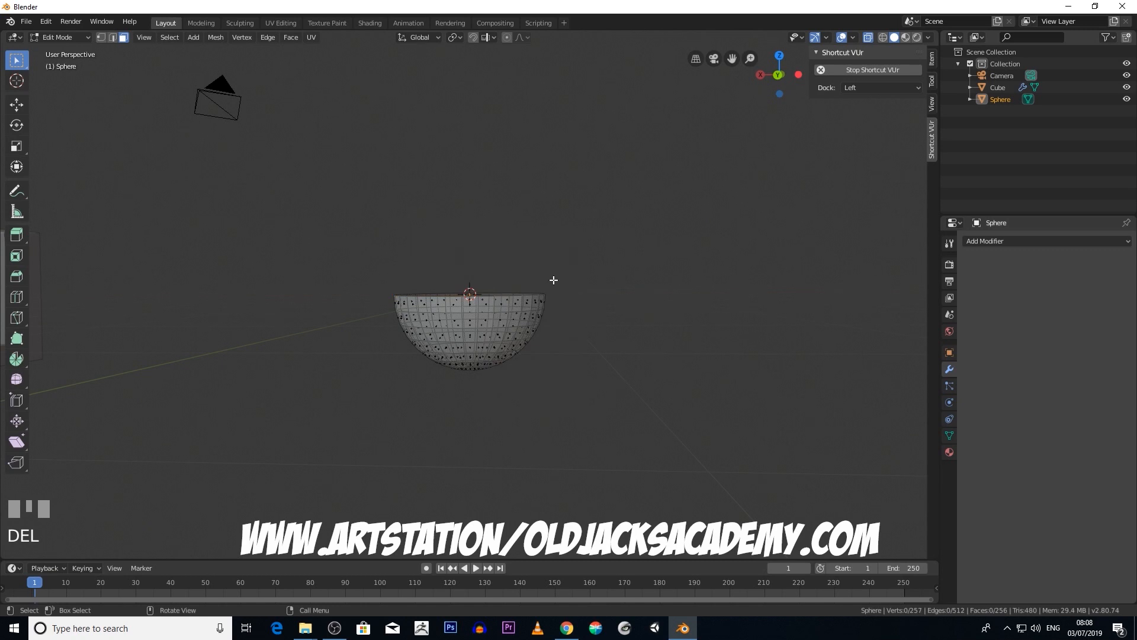
Add a Solidify modifier to the half sphere with a thickness of 0.22 m
middle_click_drag(561, 300, 625, 310)
scroll(573, 312, "up", 2)
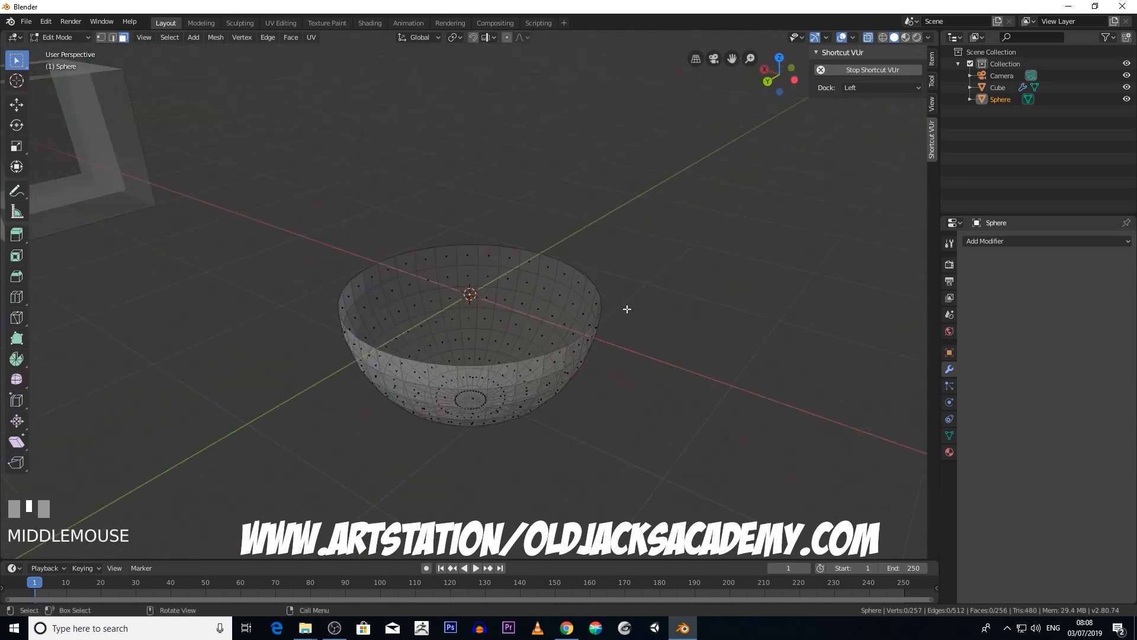
left_click(1061, 242)
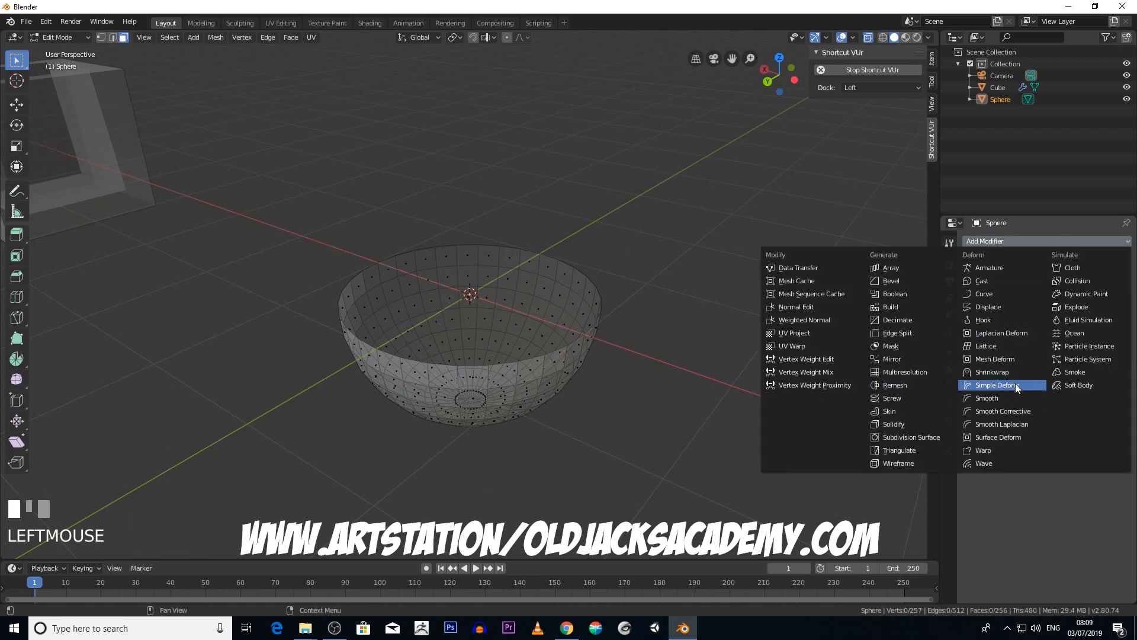
left_click(919, 425)
left_click_drag(992, 293, 1042, 294)
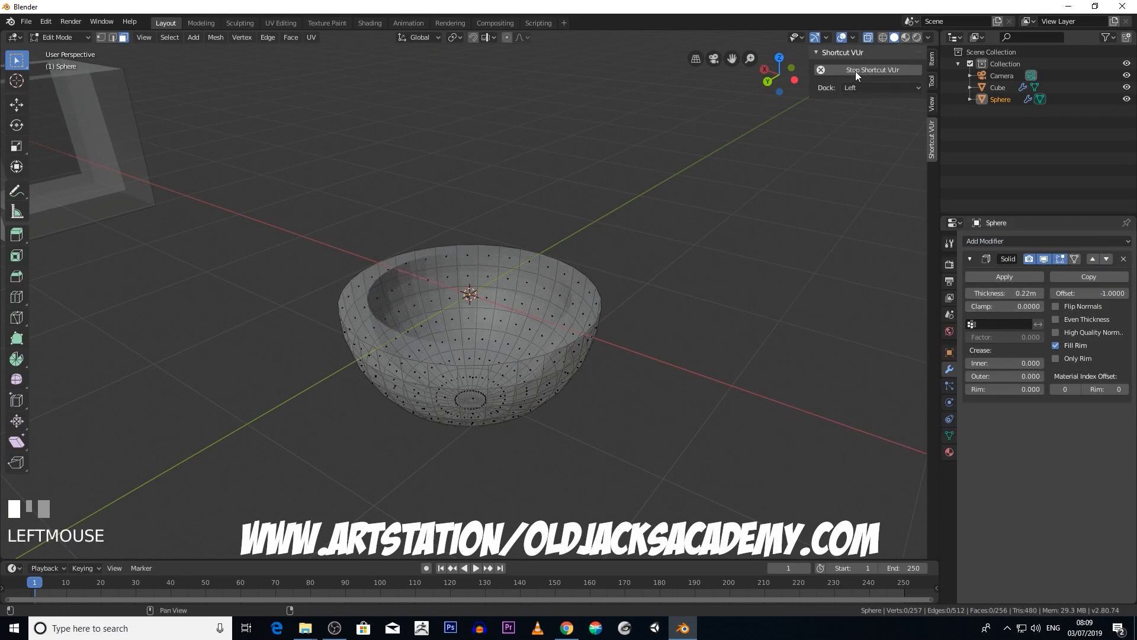
Turn off X-ray display and examine the thickened bowl from several angles
left_click(867, 37)
middle_click_drag(711, 177, 801, 175)
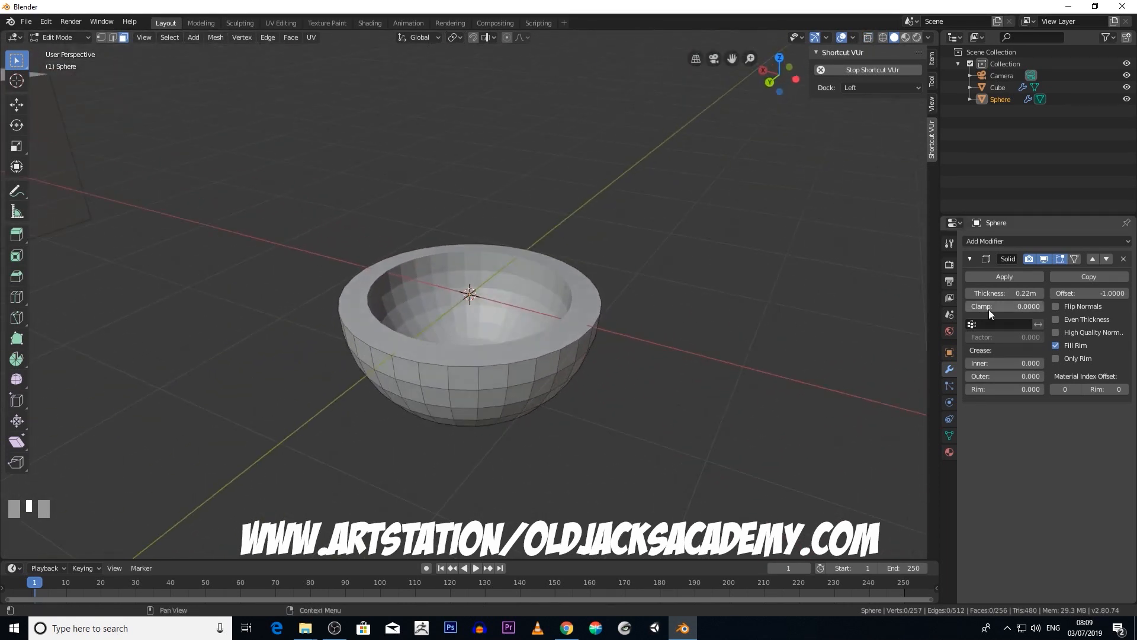
middle_click_drag(452, 330, 600, 342)
scroll(568, 282, "down", 2)
scroll(734, 358, "down", 4)
scroll(681, 350, "up", 2)
Try to apply the bowl's Solidify modifier while in Edit Mode
left_click(1026, 278)
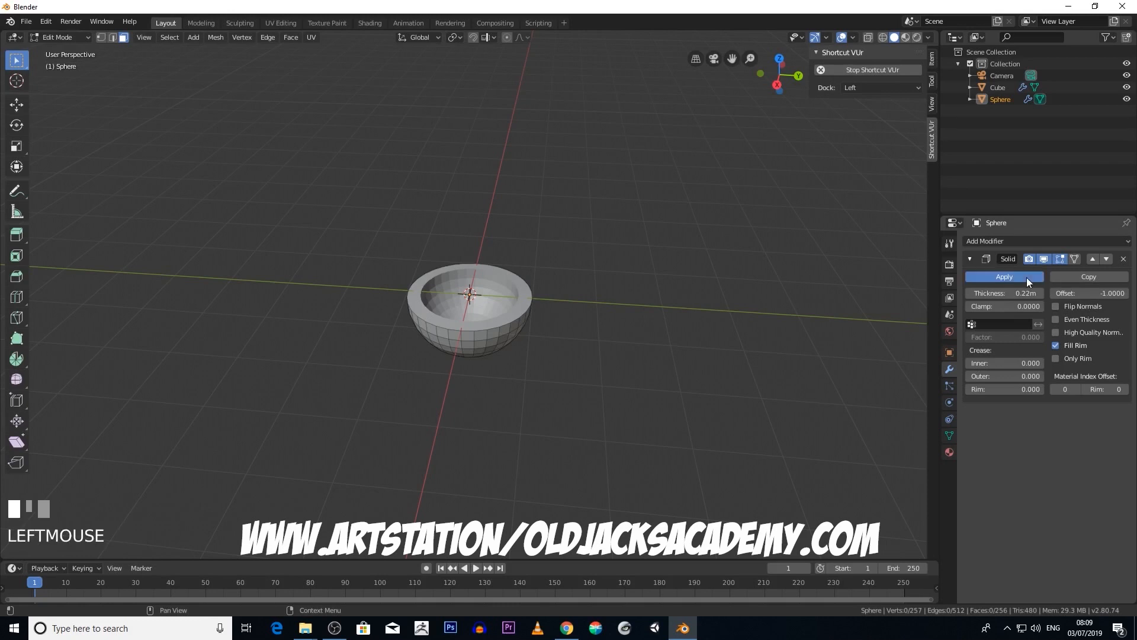
scroll(761, 323, "down", 3)
middle_click_drag(760, 322, 729, 314)
scroll(719, 310, "up", 2)
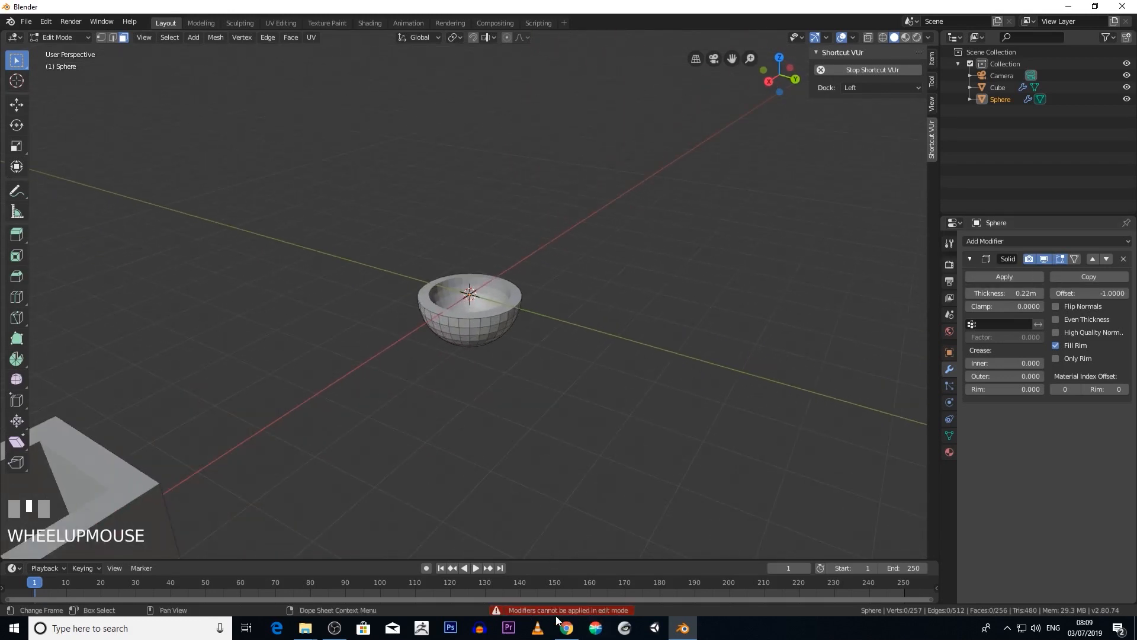
Switch the bowl to Object Mode and apply its Solidify modifier
left_click(68, 38)
left_click(67, 48)
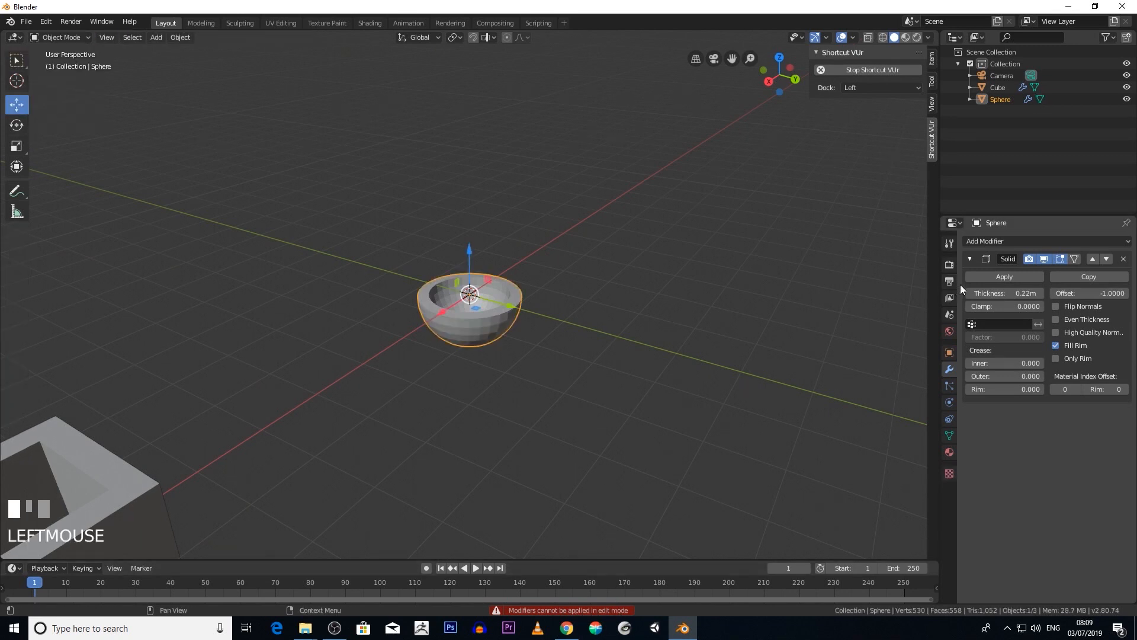
left_click(992, 278)
scroll(749, 337, "up", 4)
middle_click_drag(749, 338, 621, 346)
scroll(614, 353, "down", 3)
scroll(569, 323, "down", 2)
scroll(620, 345, "up", 2)
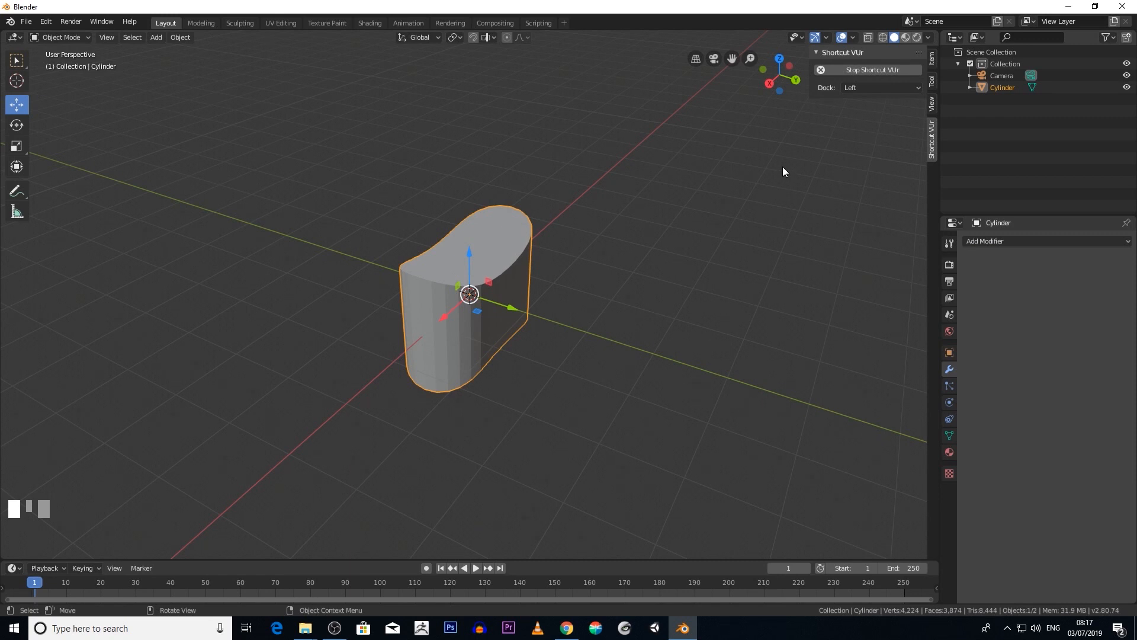
Deselect the deformed cylinder
left_click(752, 271)
scroll(924, 357, "down", 1)
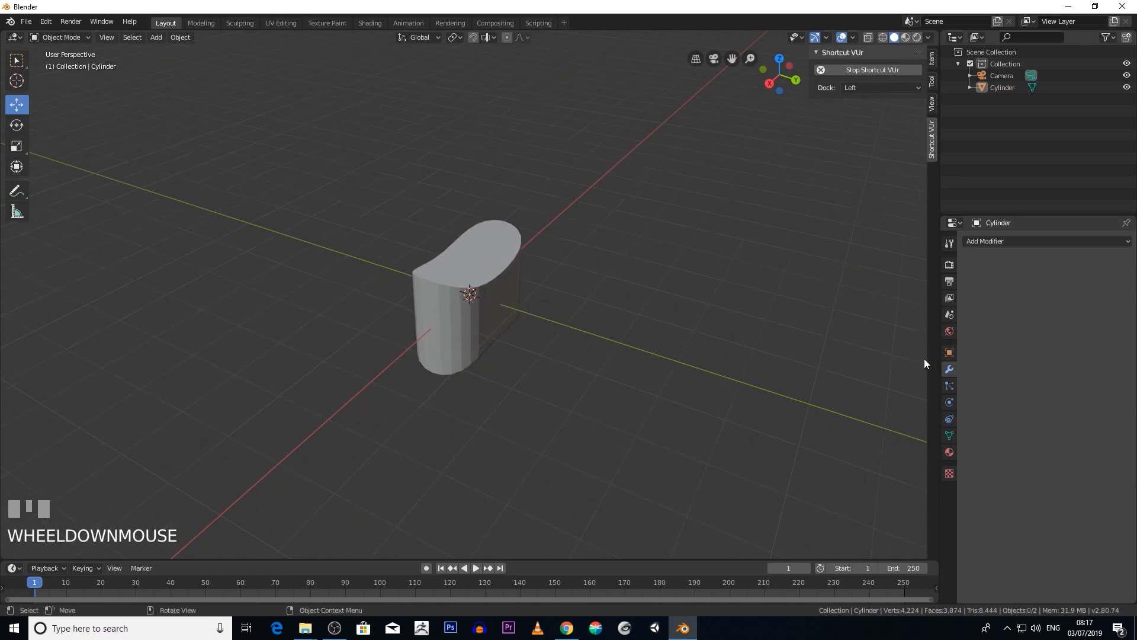
key("alt+Tab")
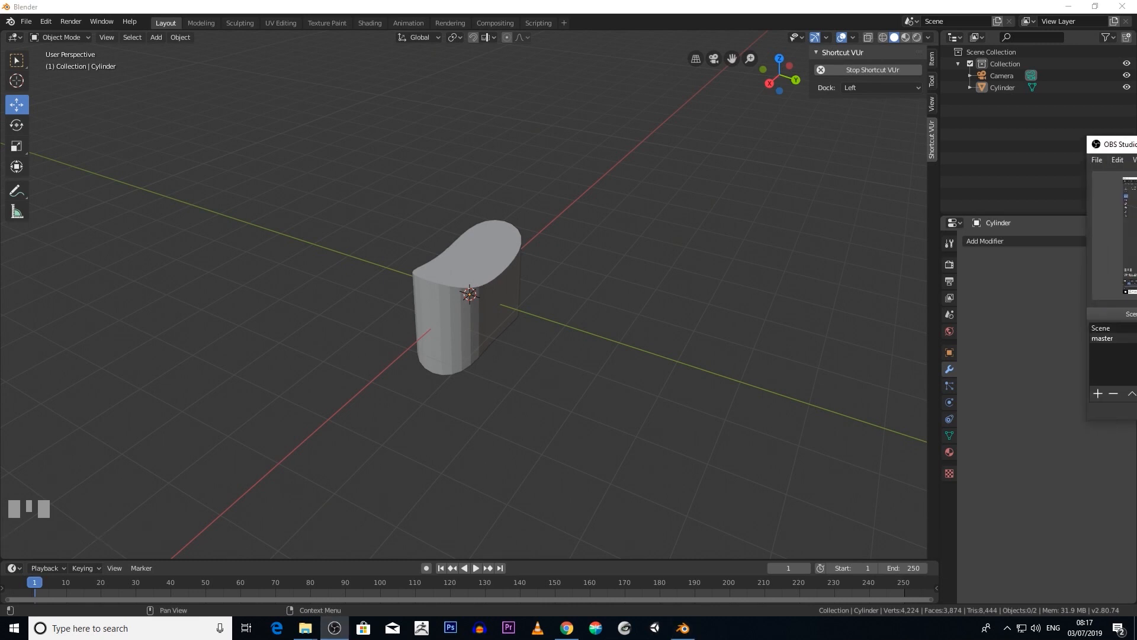
left_click_drag(1126, 145, 1074, 138)
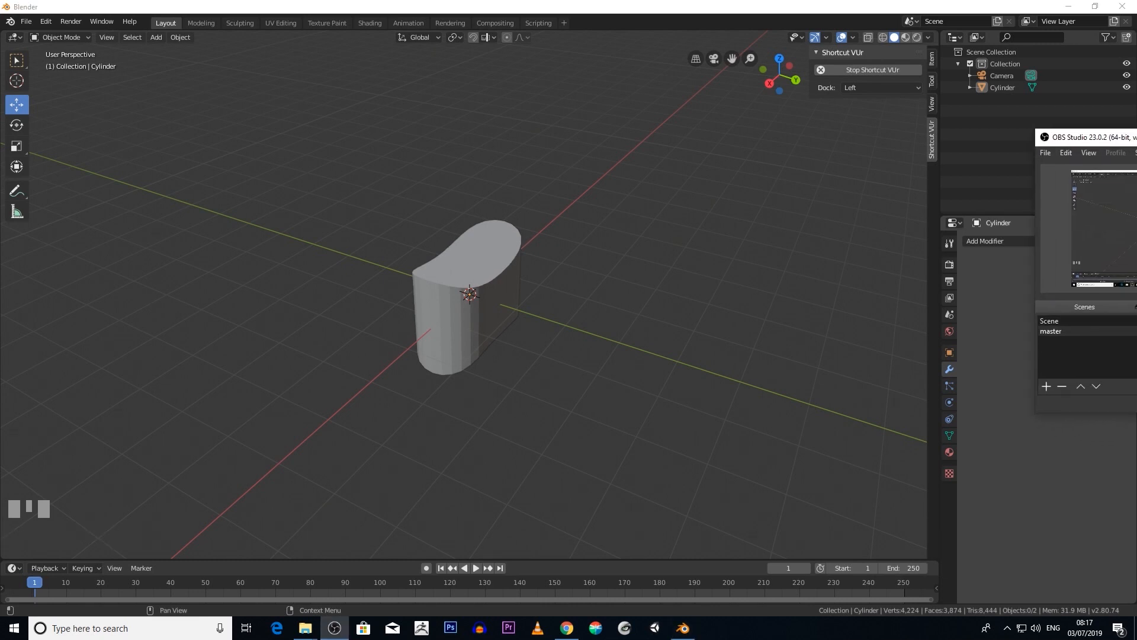